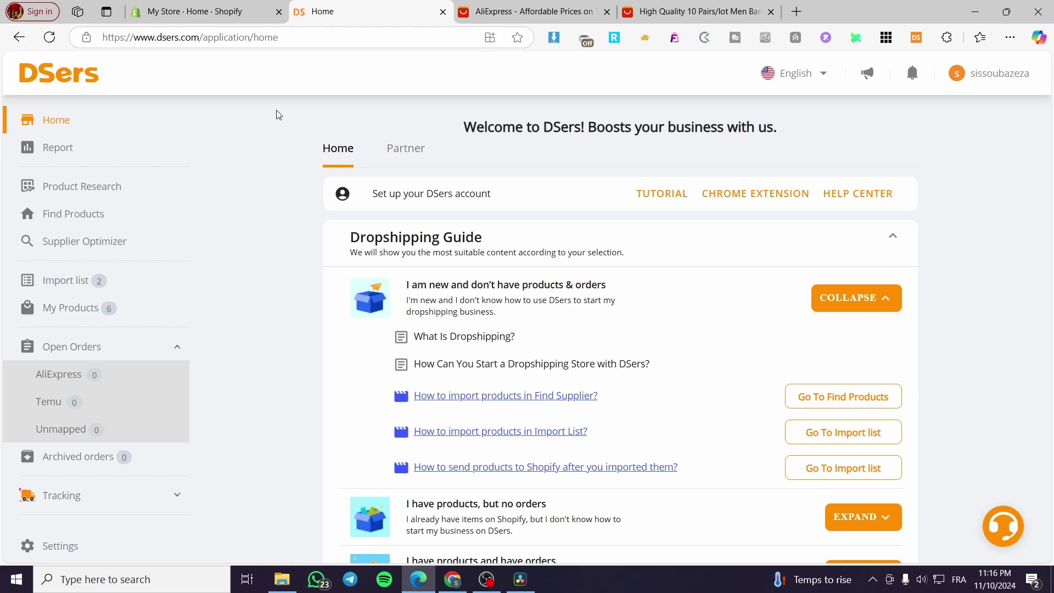
# - Switch back and forth between the Shopify store admin and the DSers home page
pyautogui.click(214, 8)
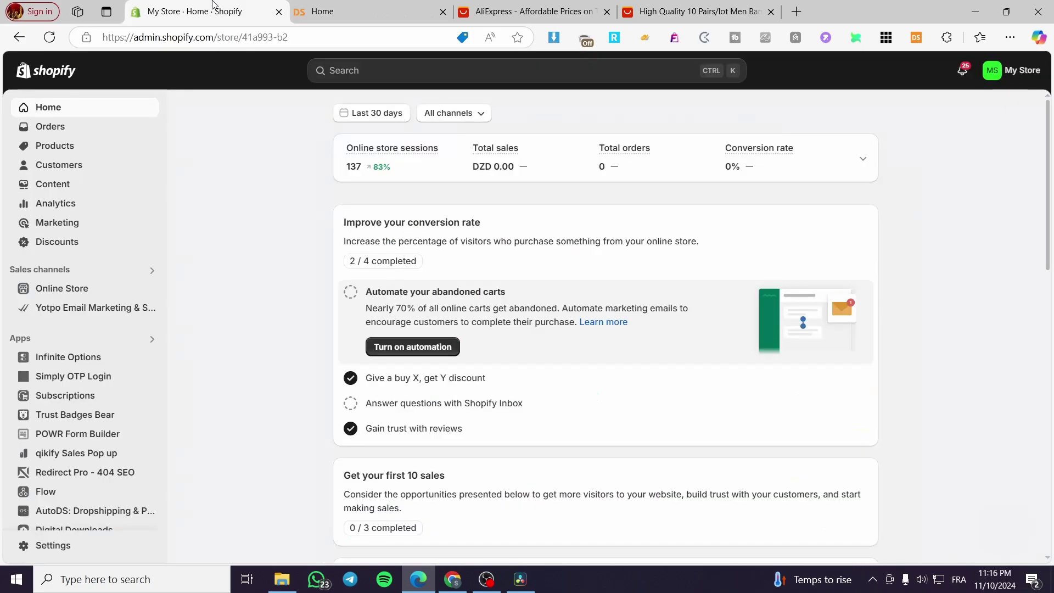
pyautogui.click(343, 7)
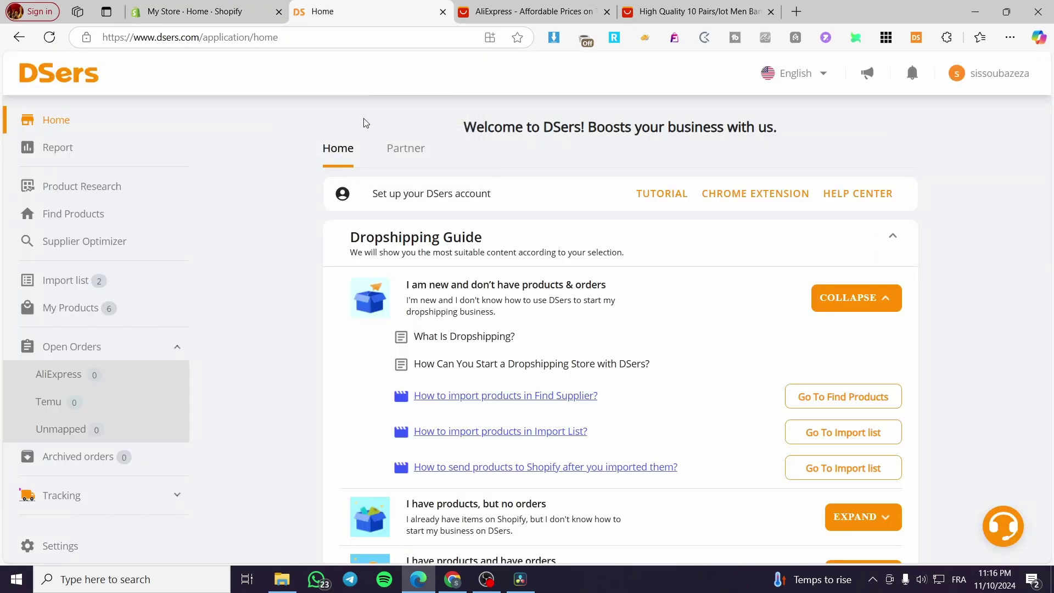
pyautogui.click(203, 13)
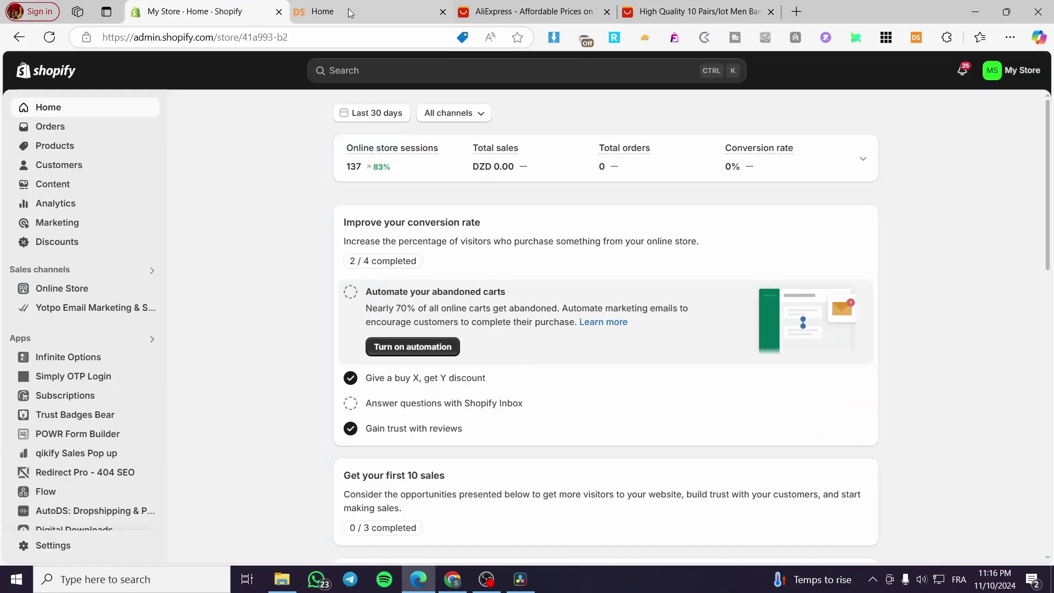
pyautogui.click(367, 12)
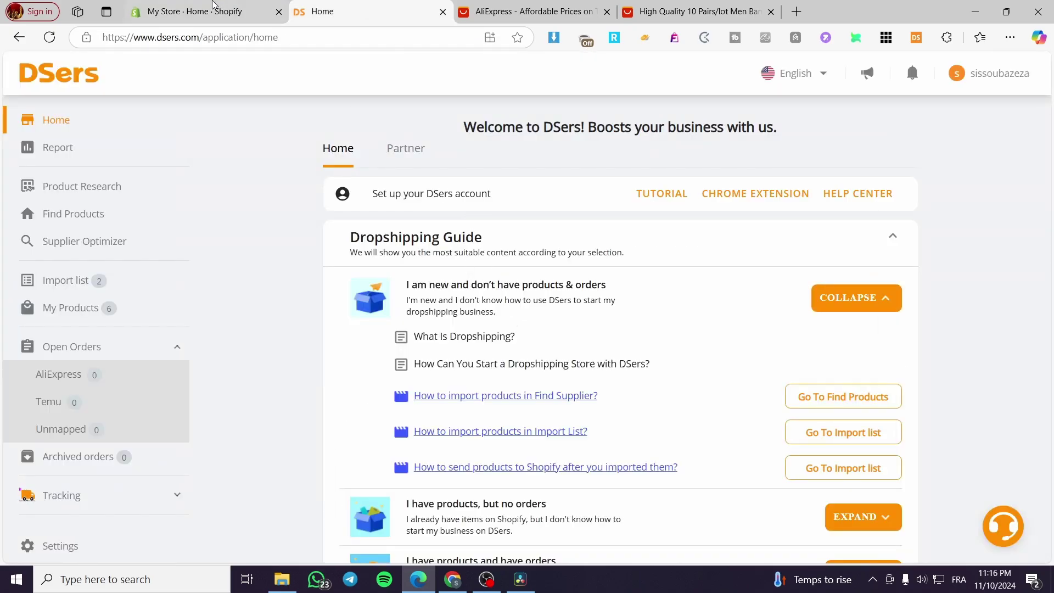
pyautogui.click(214, 7)
pyautogui.click(330, 16)
pyautogui.click(211, 8)
pyautogui.click(354, 13)
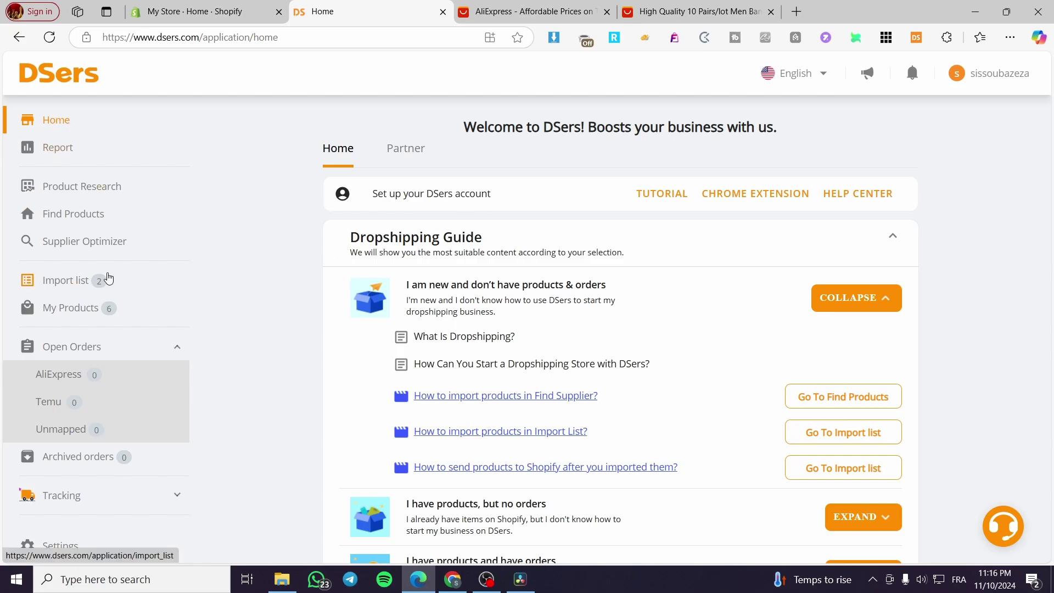
# - Add the 350ML aromatherapy diffuser from Find Products' Scented Products to the Import list
pyautogui.click(90, 213)
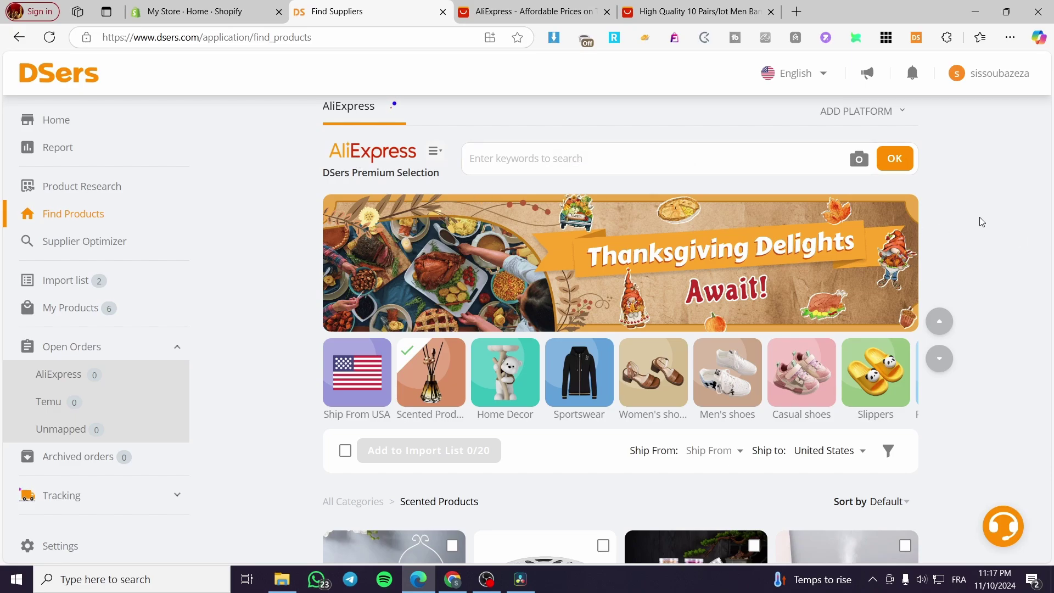
pyautogui.scroll(-5, 983, 222)
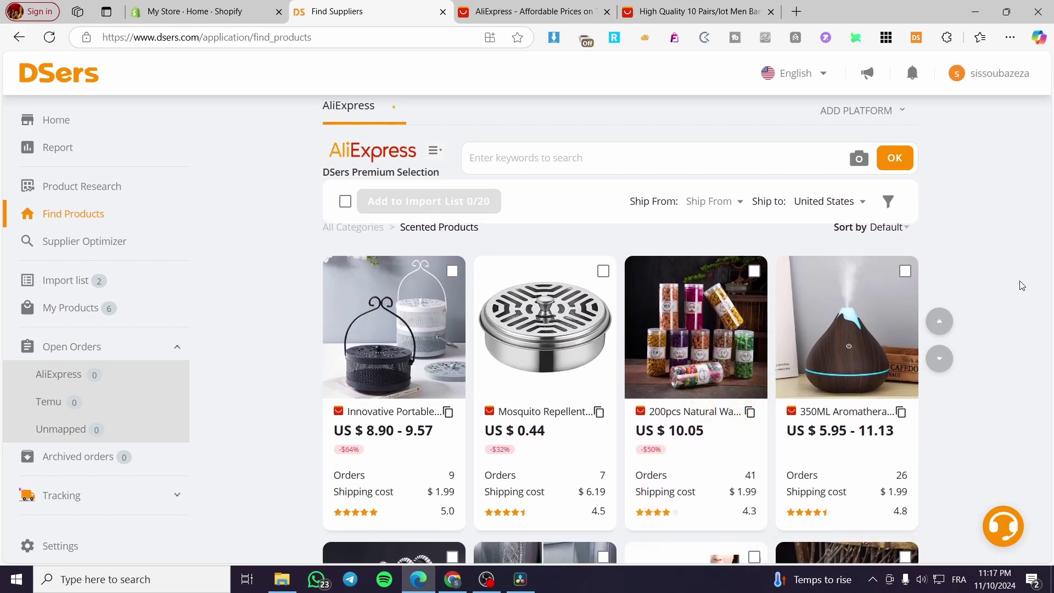
pyautogui.moveTo(816, 298)
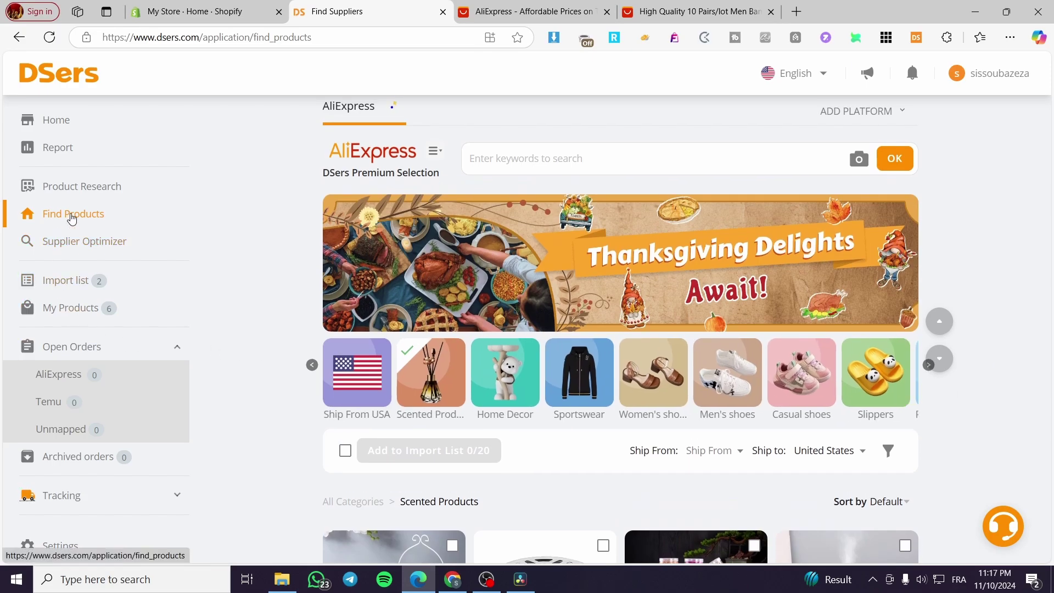
pyautogui.click(71, 214)
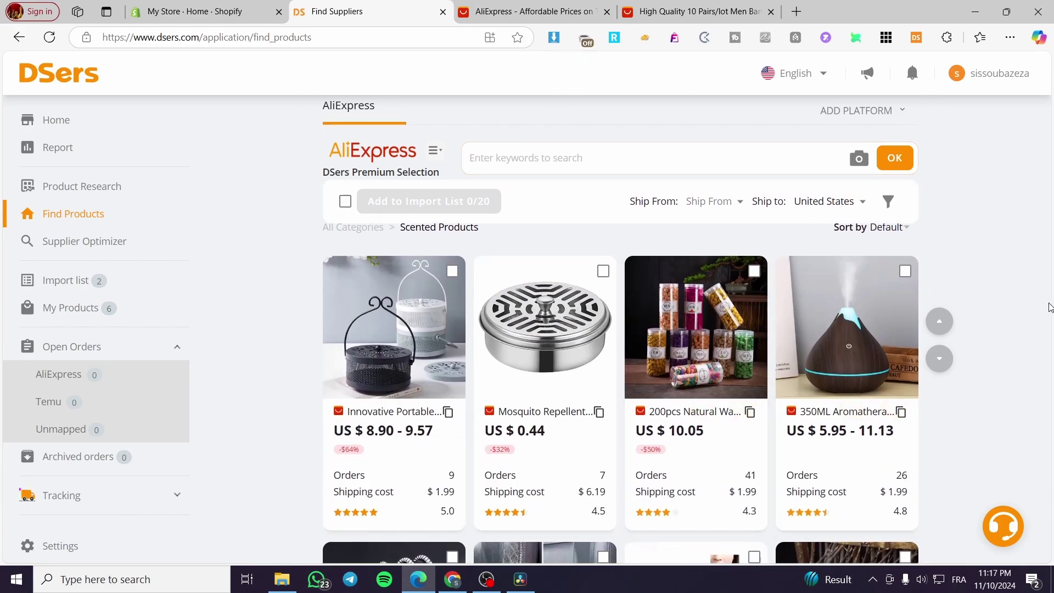
pyautogui.moveTo(864, 365)
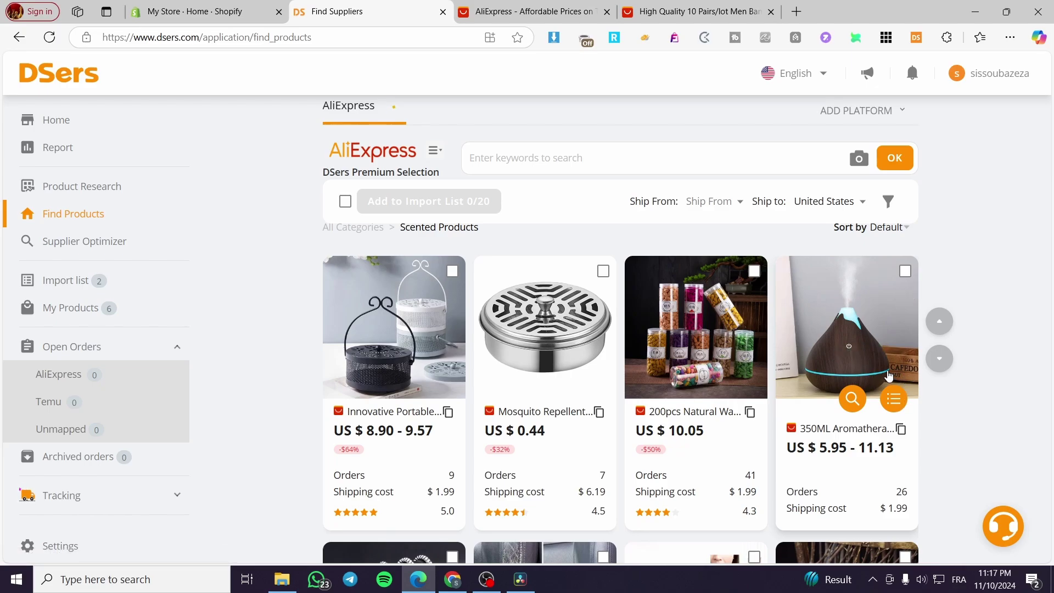
pyautogui.click(900, 405)
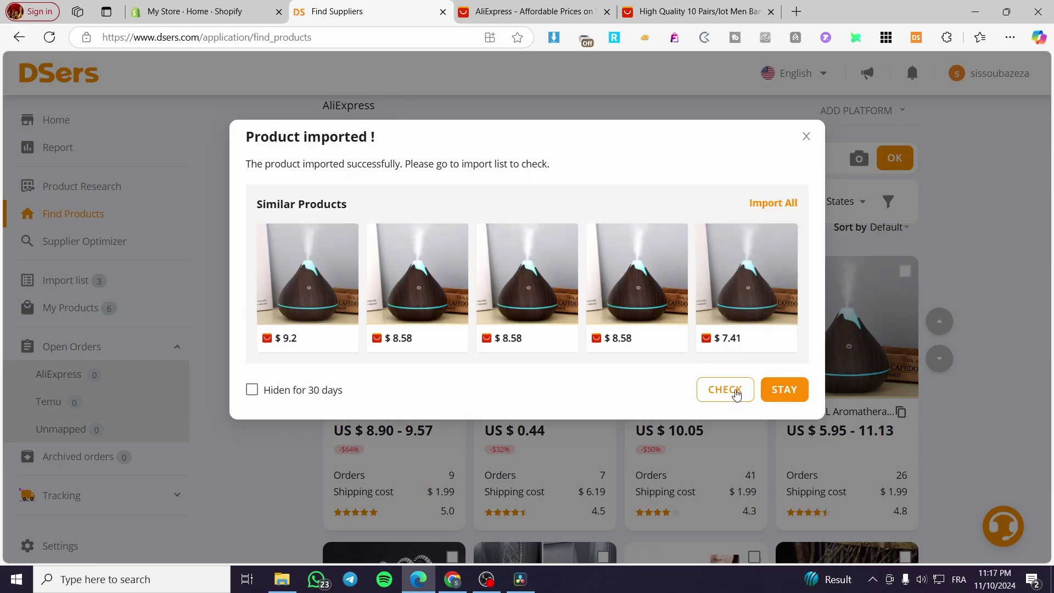
# - Push the 350ML aromatherapy diffuser from the Import list to the Shopify store
pyautogui.click(736, 394)
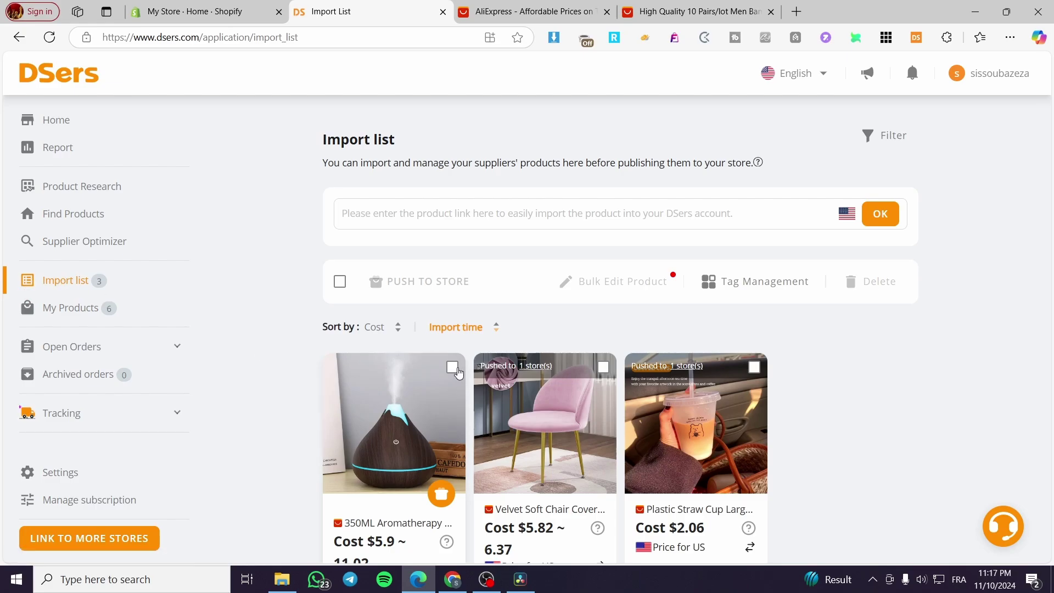
pyautogui.click(455, 369)
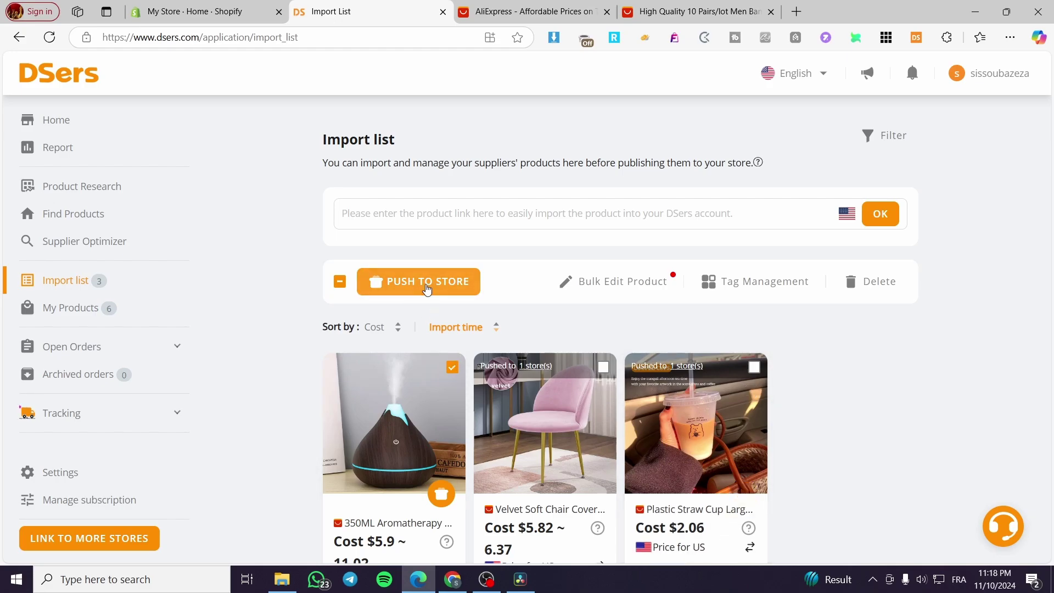
pyautogui.click(418, 281)
pyautogui.scroll(-3, 236, 380)
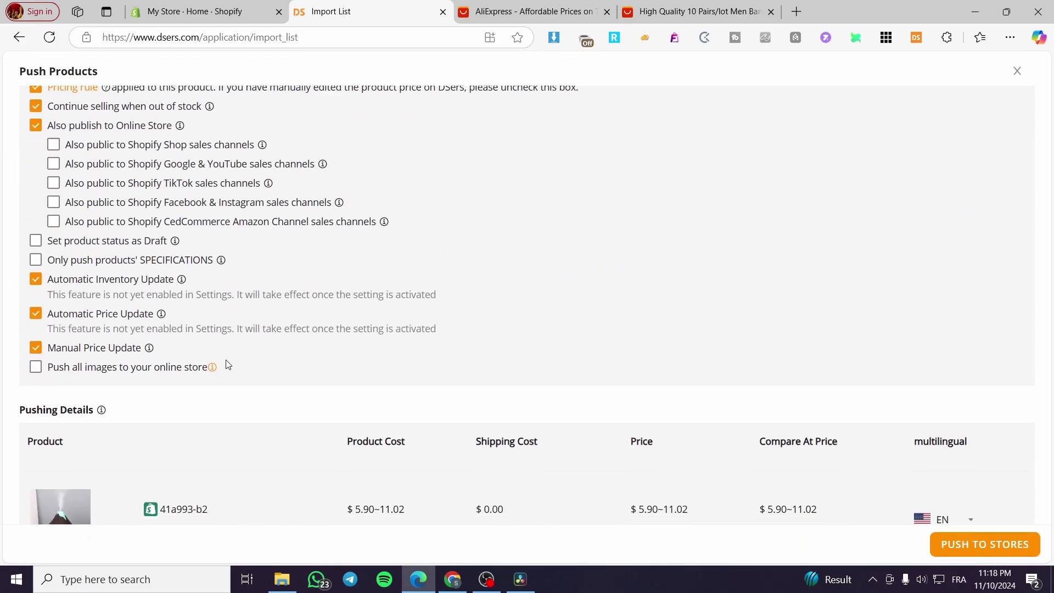
pyautogui.scroll(3, 226, 357)
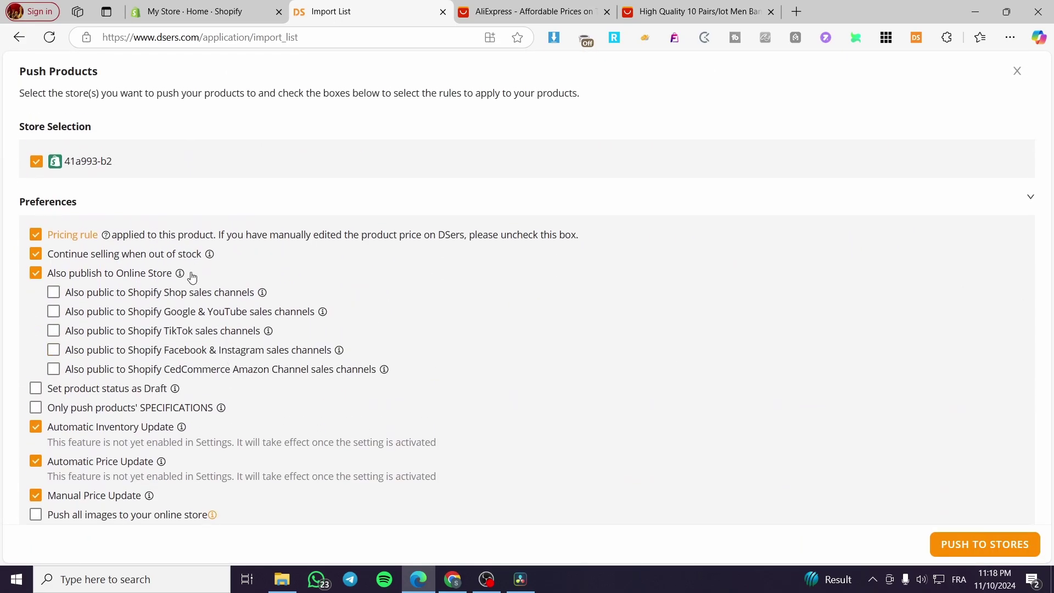
pyautogui.scroll(-2, 835, 490)
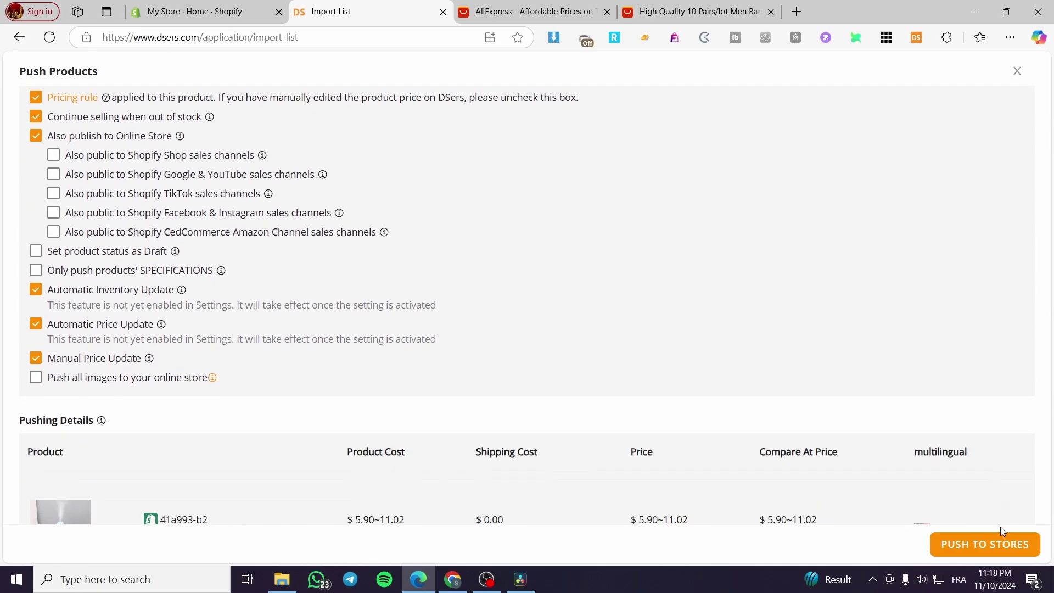
pyautogui.click(996, 543)
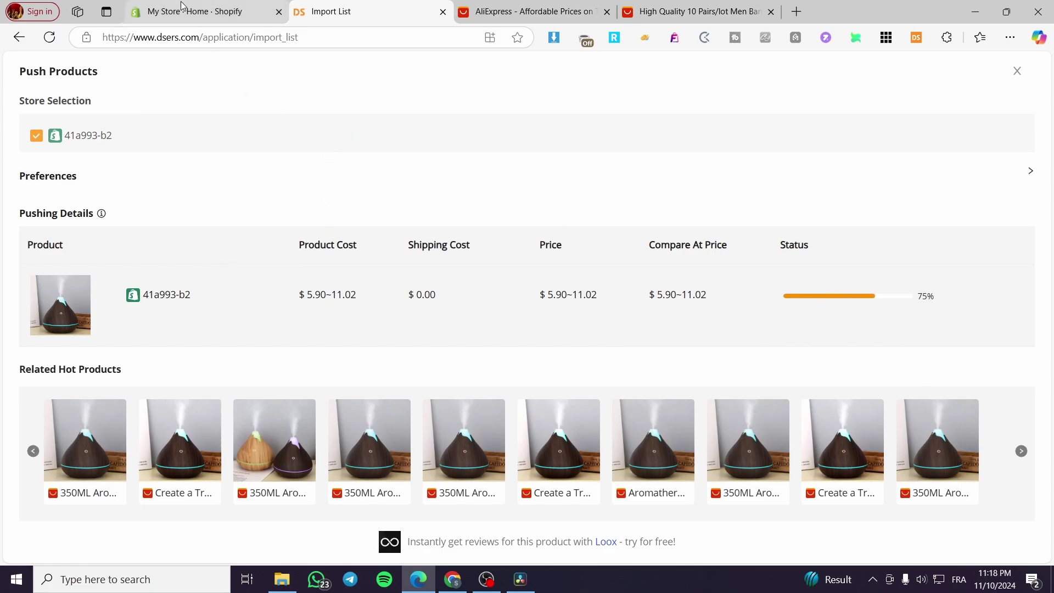
pyautogui.click(165, 17)
pyautogui.click(330, 12)
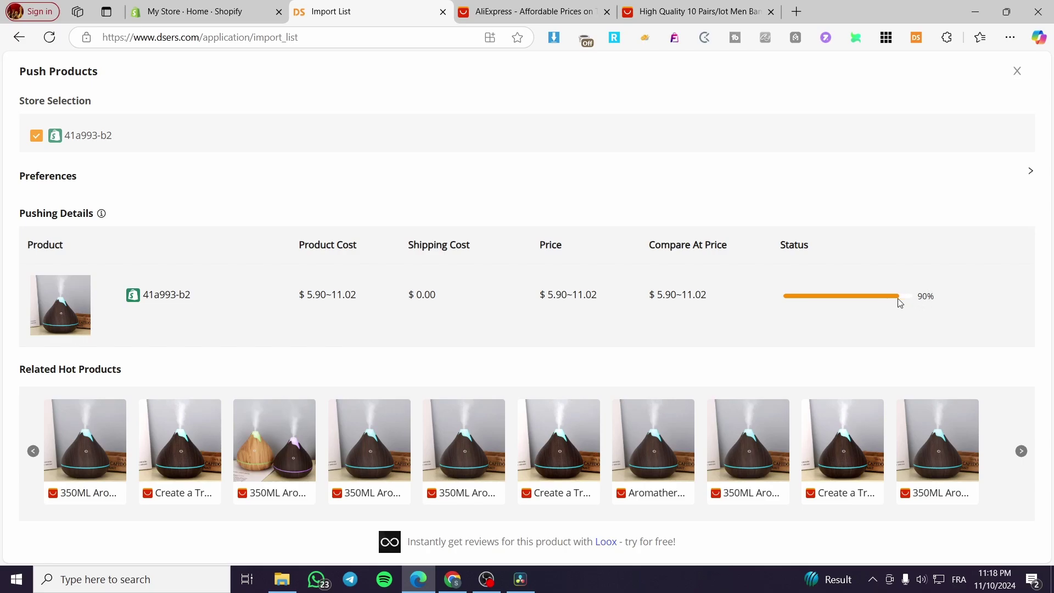
pyautogui.click(225, 9)
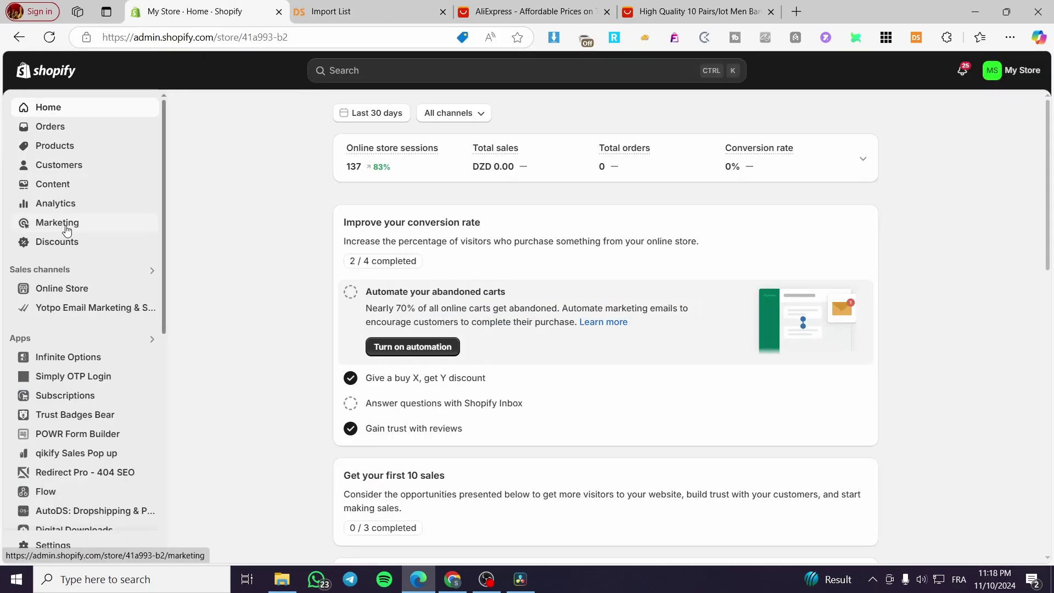
# - Open the 350ML aromatherapy diffuser product in Shopify admin and scroll to its variants
pyautogui.click(64, 151)
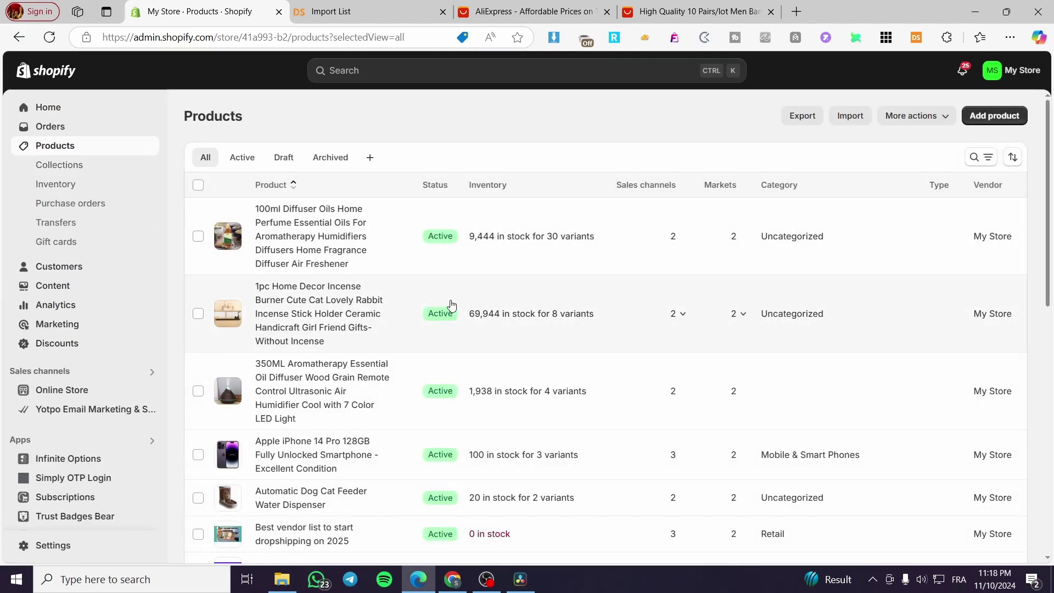
pyautogui.scroll(-3, 450, 305)
pyautogui.click(283, 238)
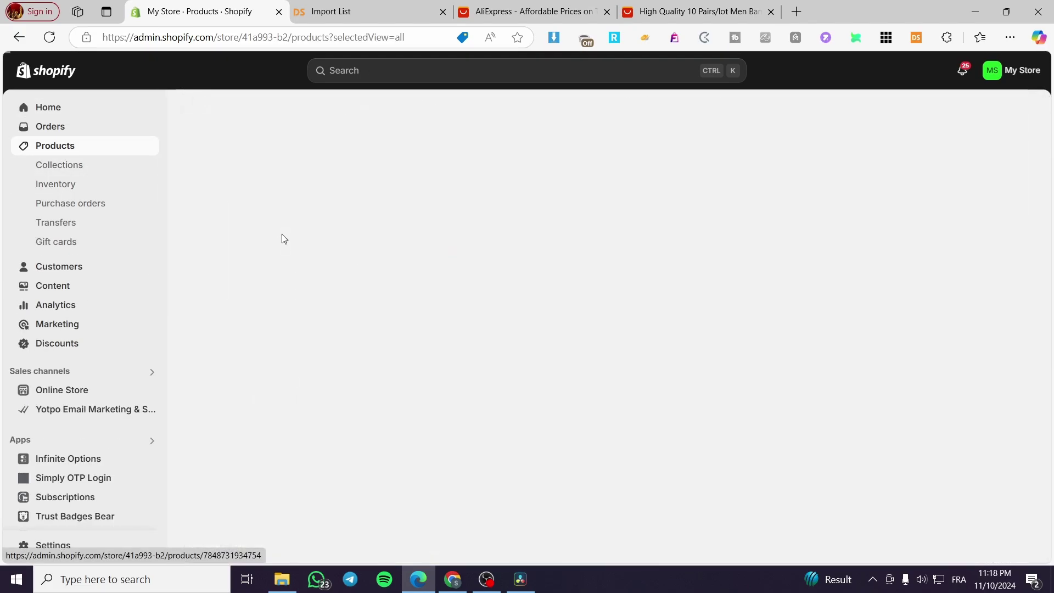
pyautogui.scroll(-3, 559, 335)
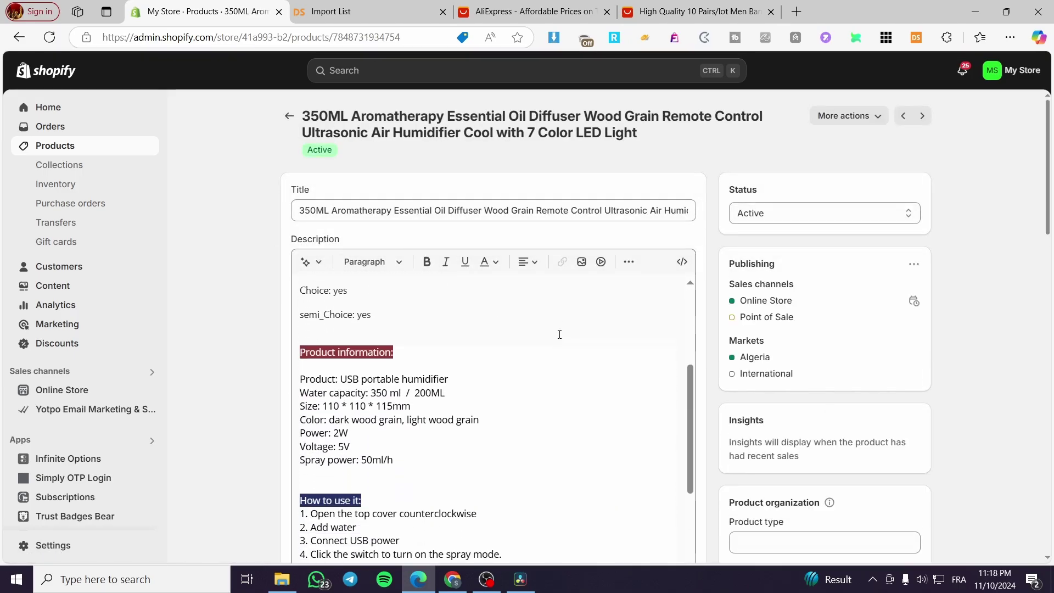
pyautogui.scroll(-3, 559, 335)
pyautogui.scroll(-5, 362, 402)
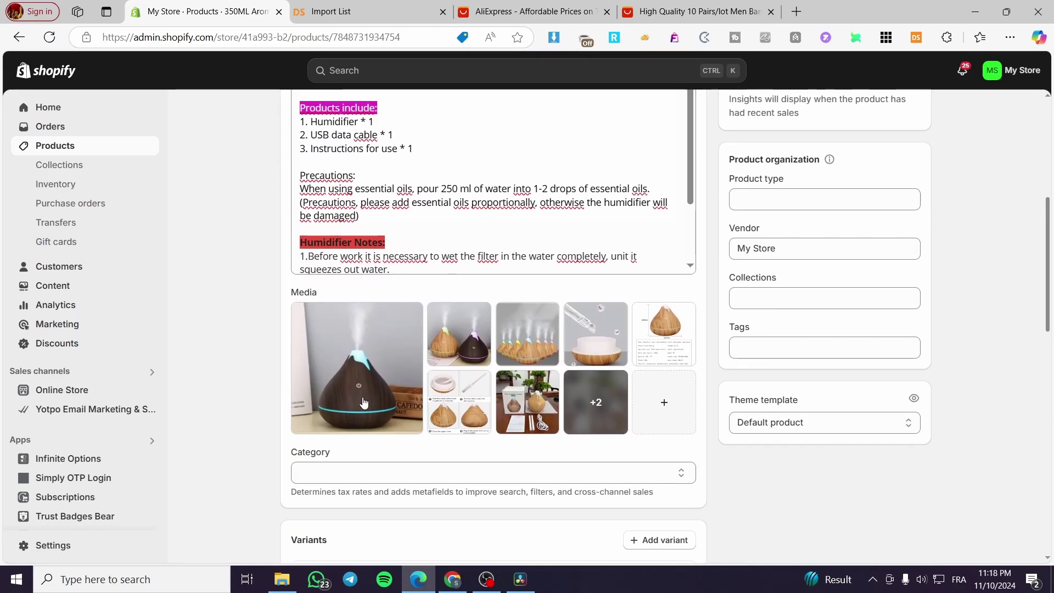
pyautogui.scroll(-1, 583, 437)
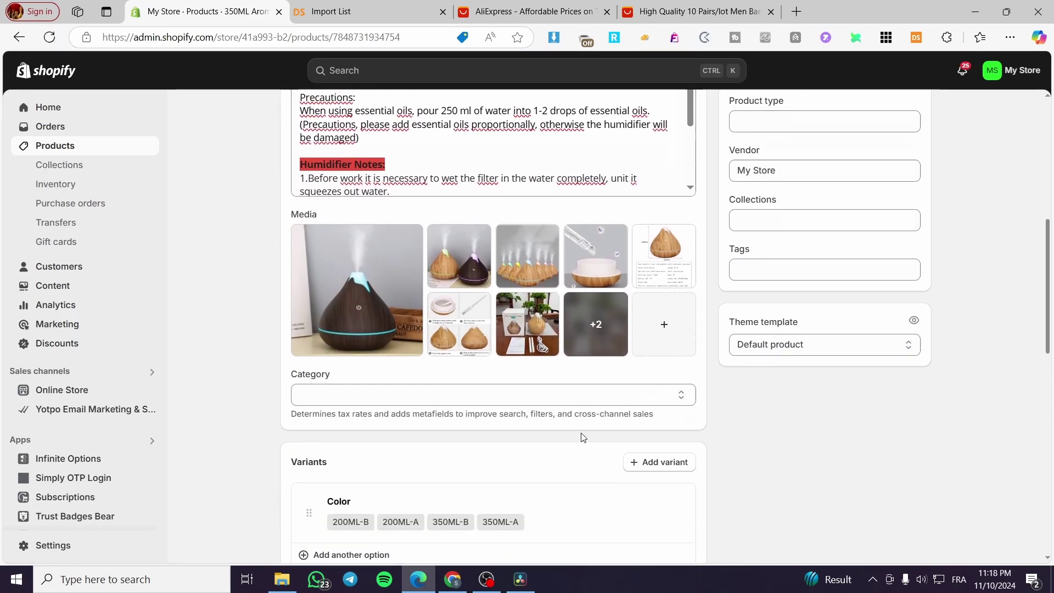
pyautogui.scroll(-2, 583, 437)
pyautogui.scroll(-1, 619, 457)
pyautogui.moveTo(564, 457); pyautogui.dragTo(510, 454)
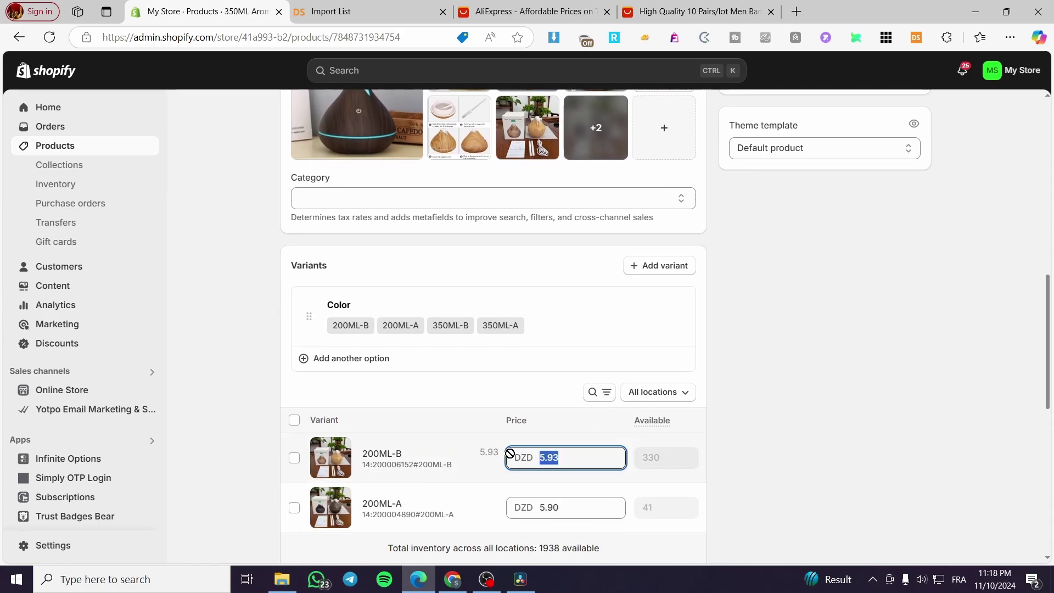
# - Set the 200ML-B variant price to 16.99 and save the product
pyautogui.click(294, 420)
pyautogui.click(519, 456)
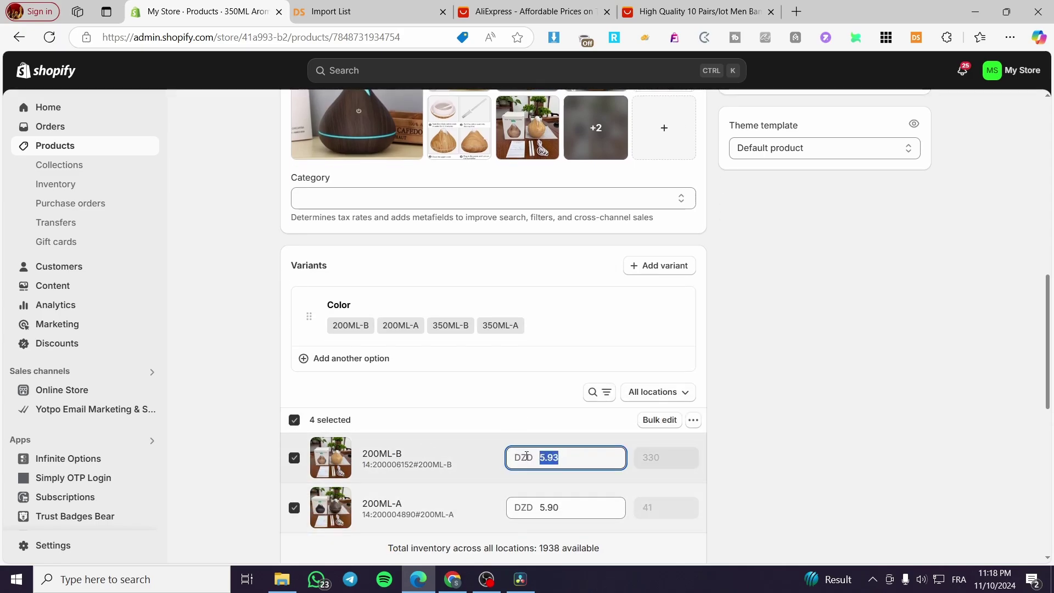
pyautogui.write('16.9')
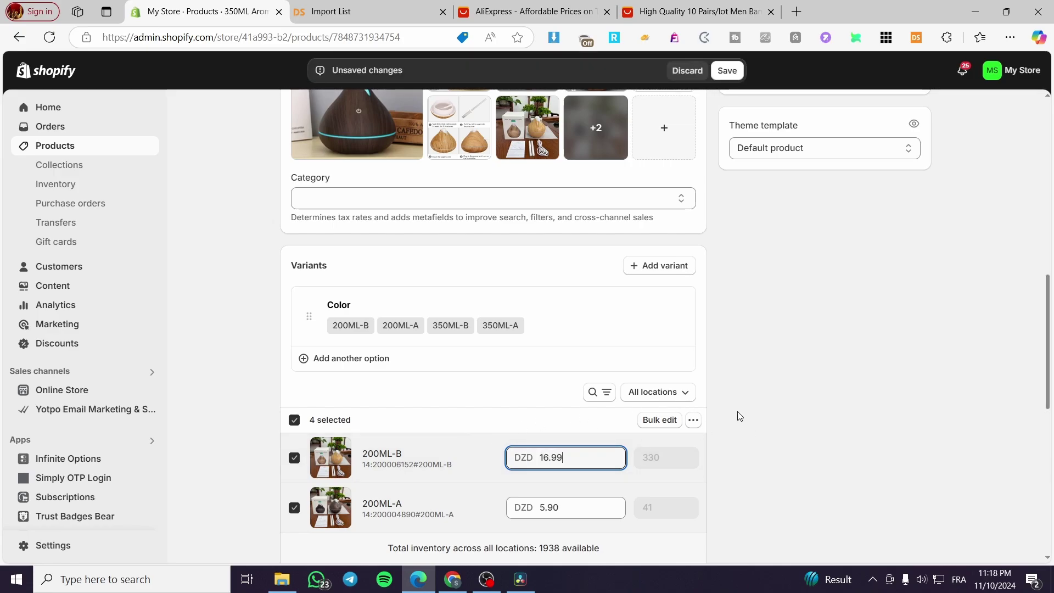
pyautogui.hotkey('ctrl', 's')
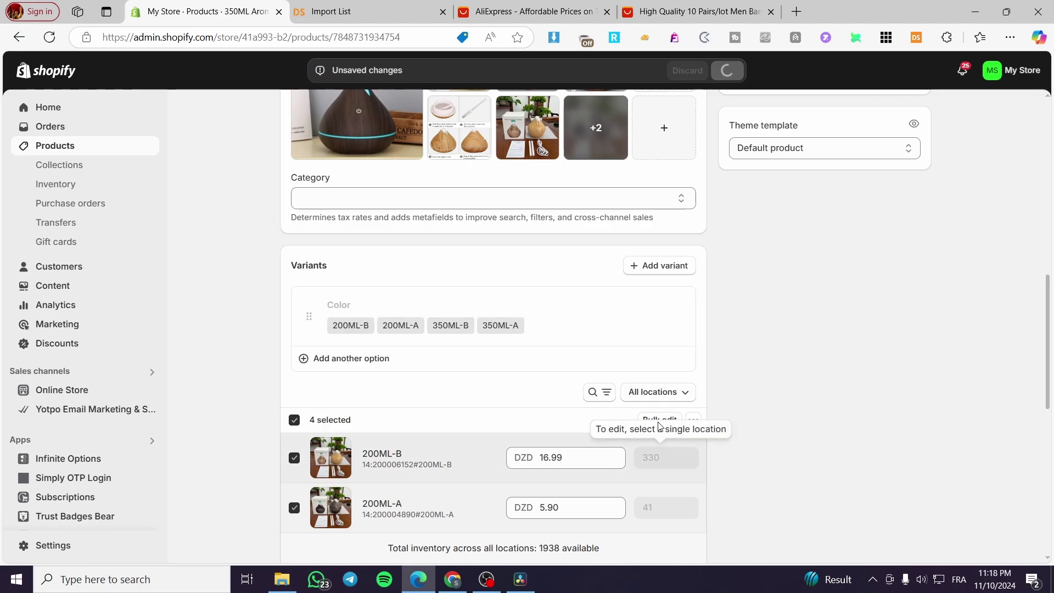
# - Open the diffuser product's More actions dropdown
pyautogui.scroll(-3, 758, 414)
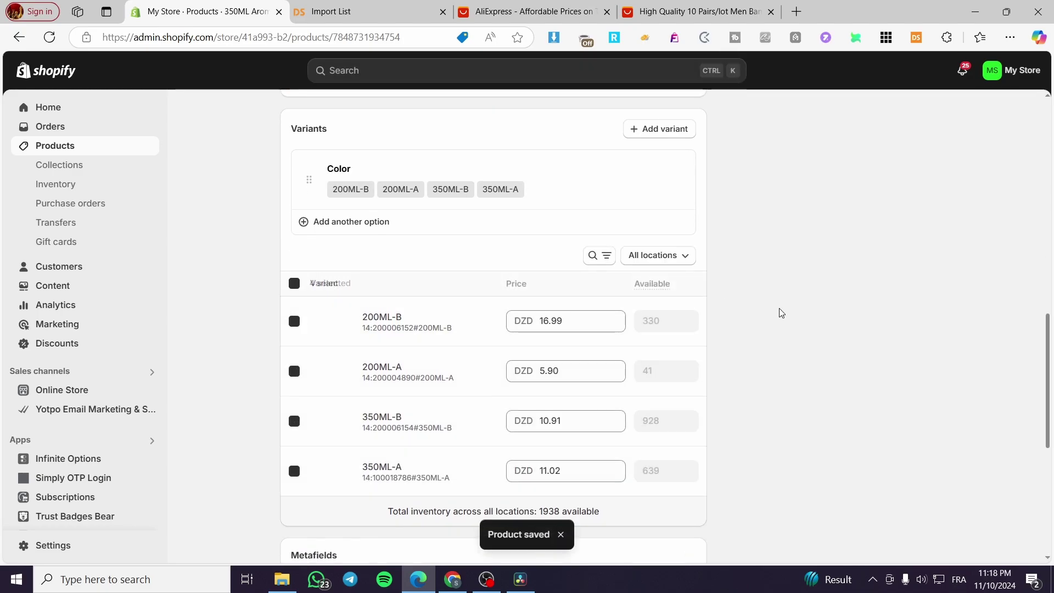
pyautogui.scroll(-3, 732, 410)
pyautogui.scroll(10, 549, 390)
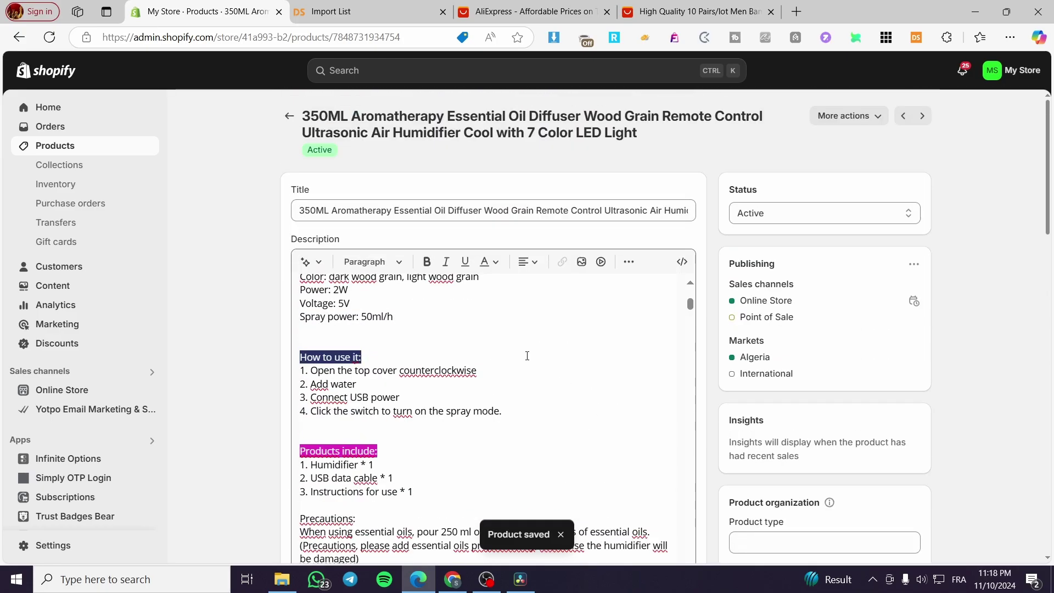
pyautogui.scroll(3, 527, 355)
pyautogui.click(877, 116)
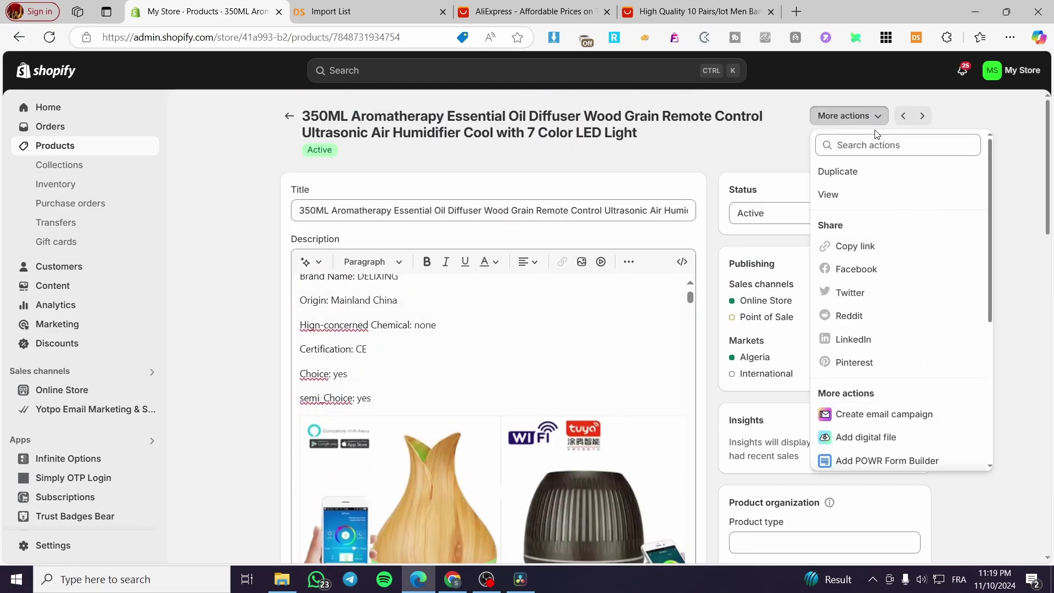
# - View the diffuser in the online store, dismiss the signup popup, and add it to the cart
pyautogui.click(861, 201)
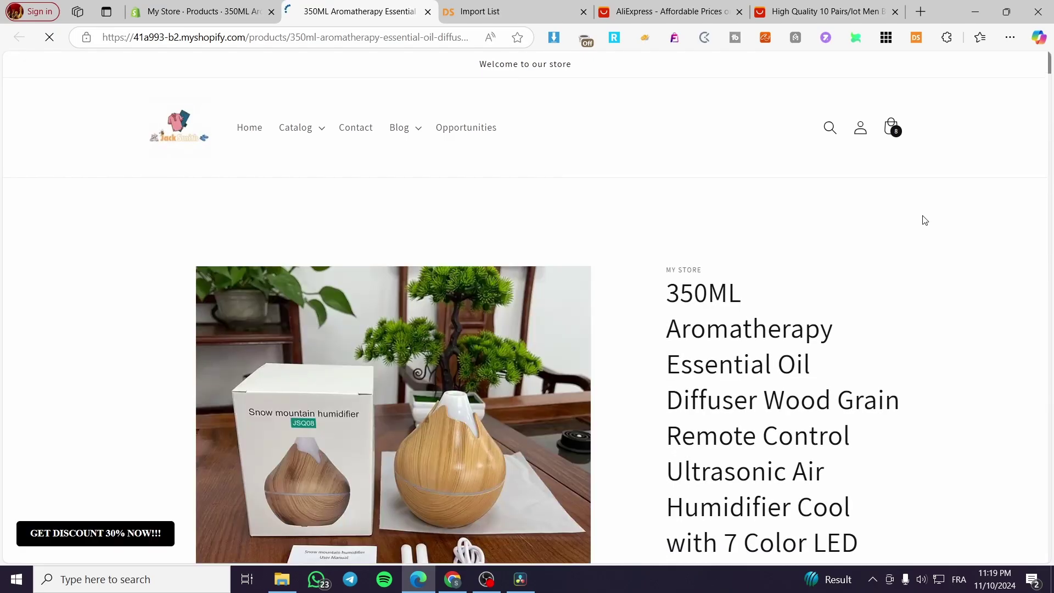
pyautogui.scroll(-3, 282, 423)
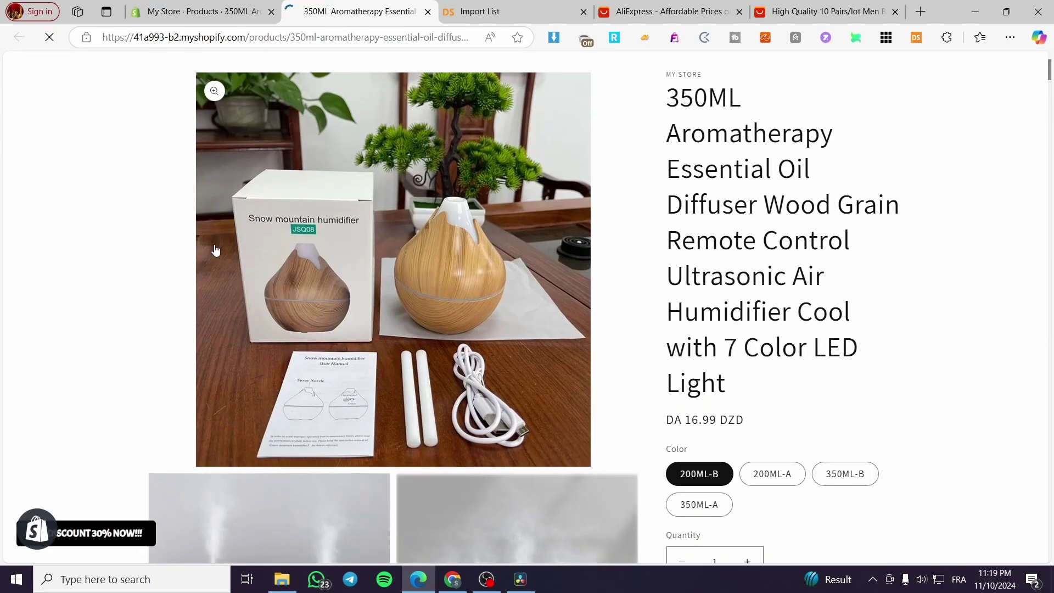
pyautogui.scroll(-4, 813, 397)
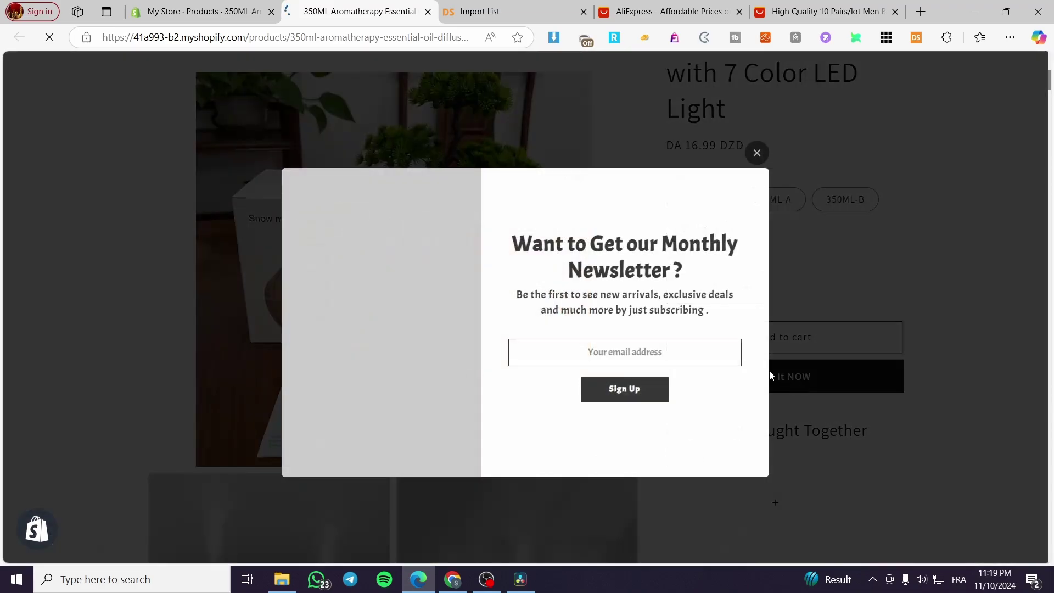
pyautogui.click(770, 376)
pyautogui.click(794, 351)
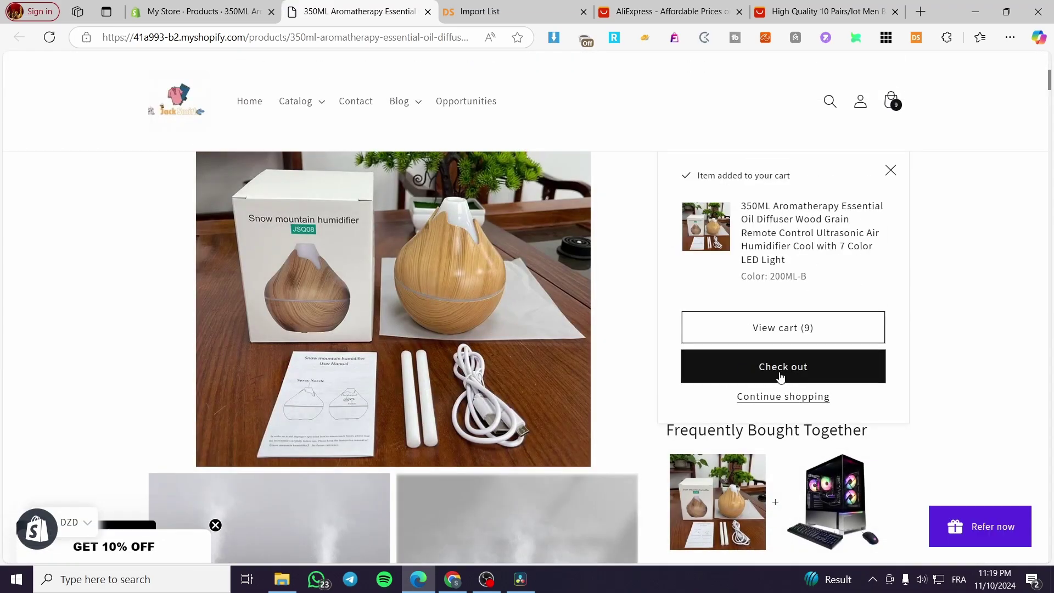
# - Go to checkout, return to the product page, close the 10% off popup, and view the cart
pyautogui.click(780, 378)
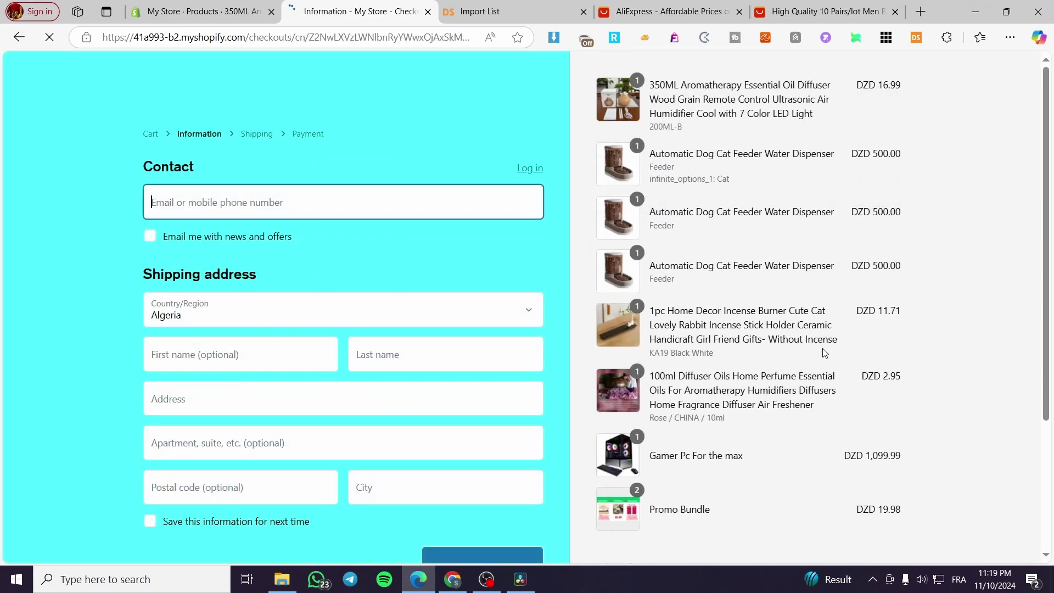
pyautogui.scroll(-4, 859, 527)
pyautogui.scroll(4, 255, 359)
pyautogui.click(19, 37)
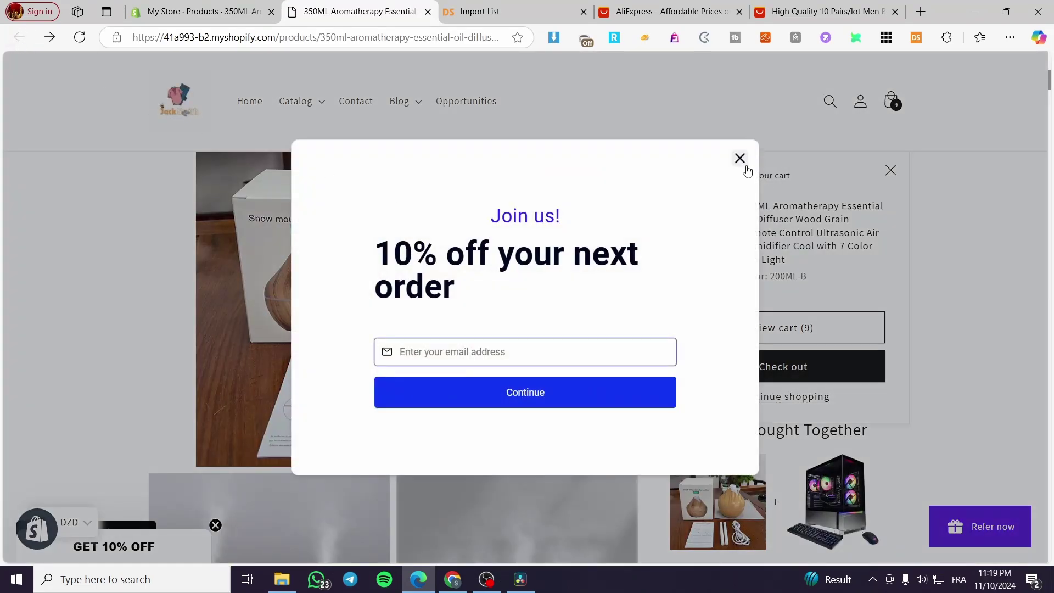
pyautogui.click(740, 159)
pyautogui.click(890, 102)
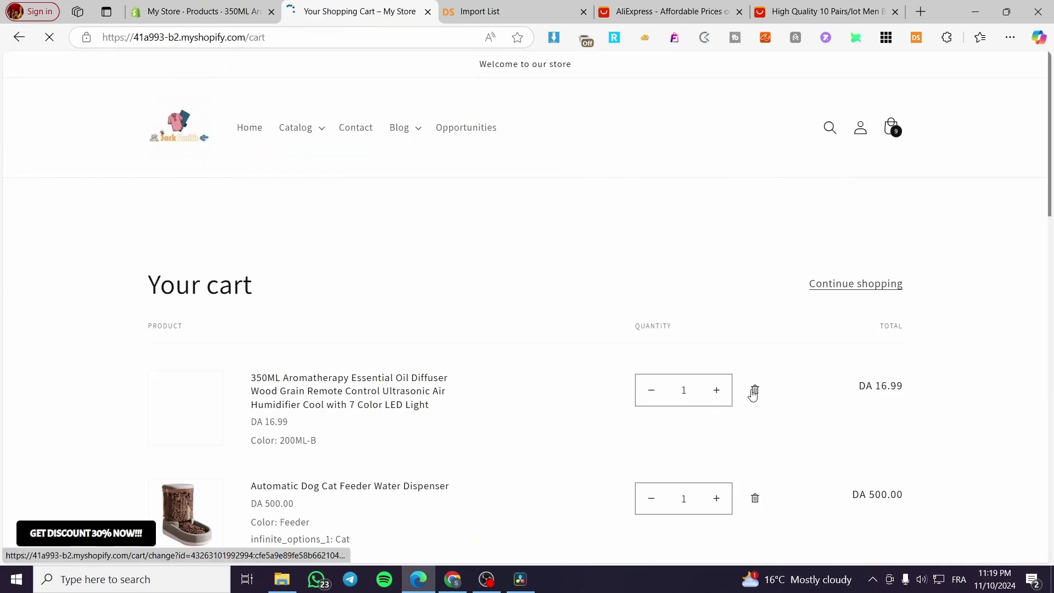
# - Remove the dog feeders, incense burner, diffuser oils and Promo Bundle from the cart
pyautogui.scroll(-2, 753, 394)
pyautogui.click(755, 362)
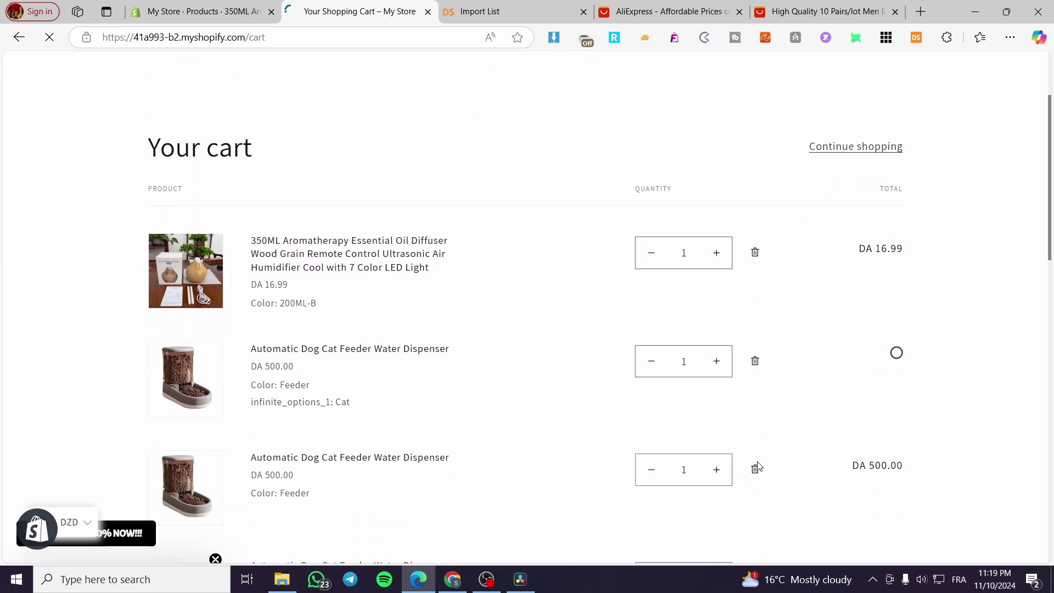
pyautogui.click(756, 361)
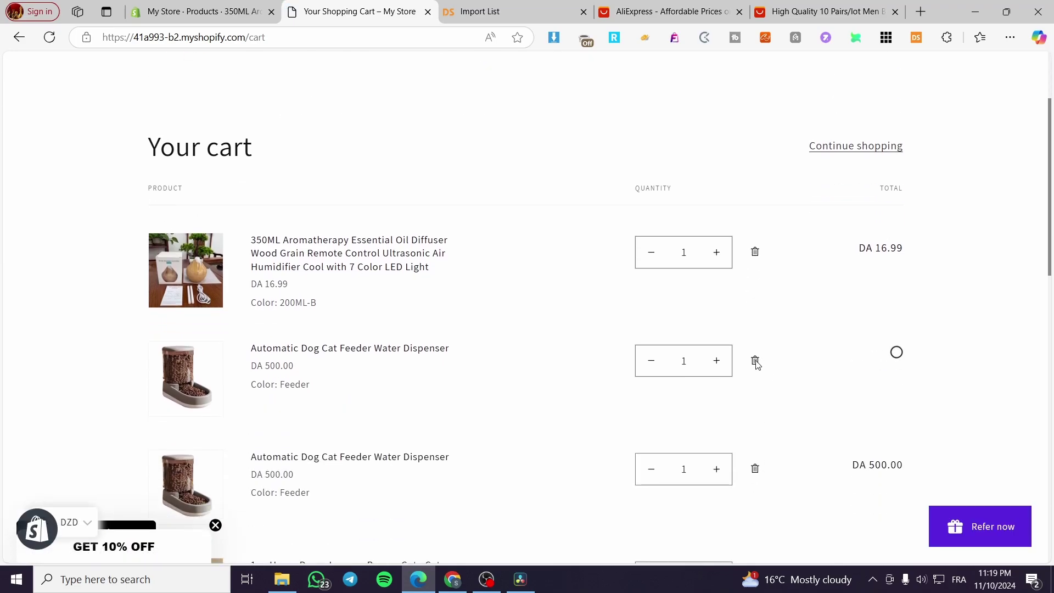
pyautogui.click(756, 360)
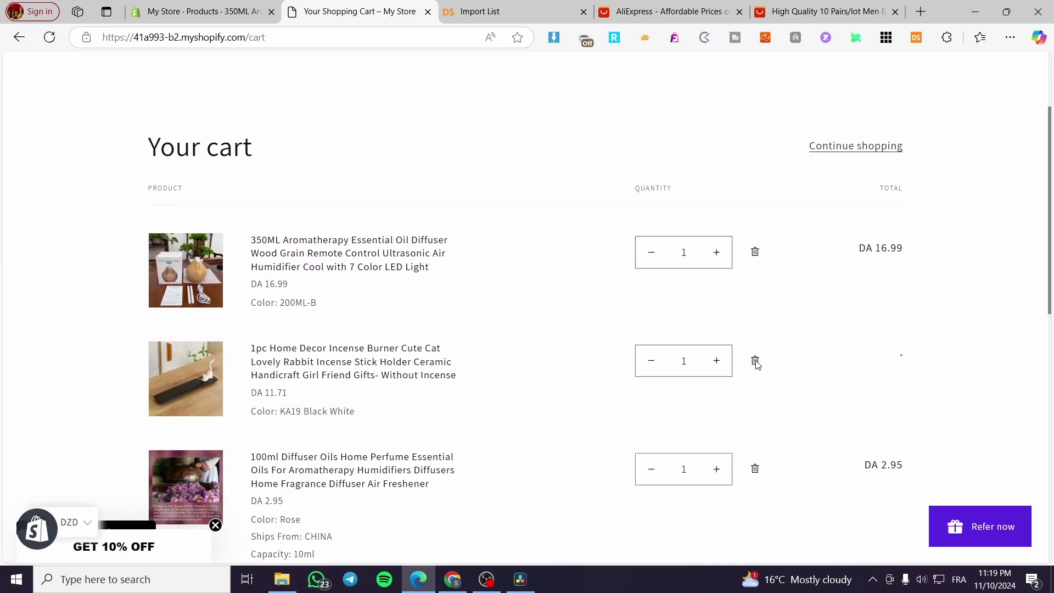
pyautogui.click(755, 360)
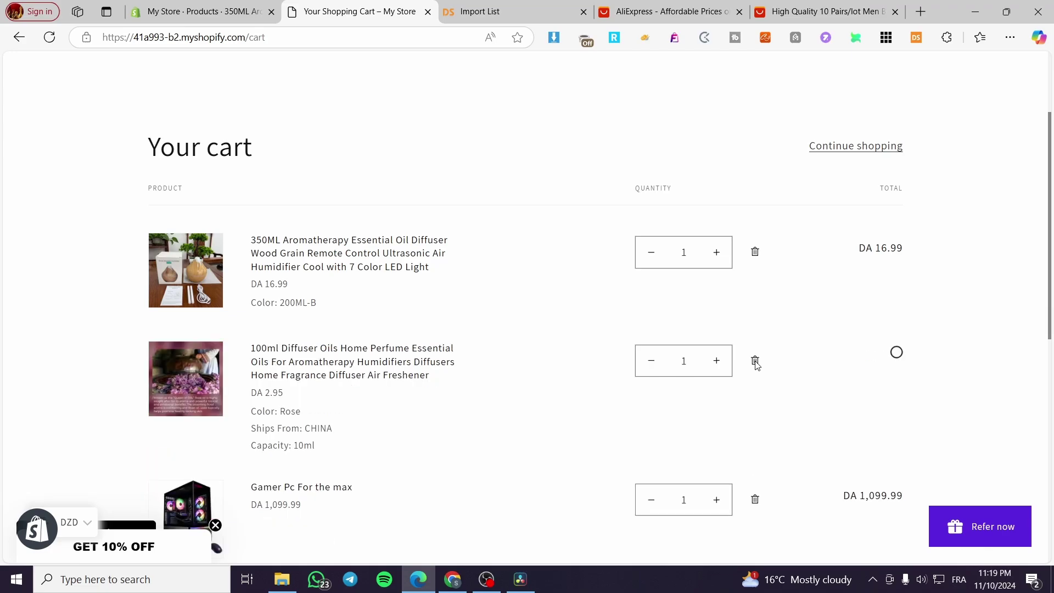
pyautogui.click(756, 361)
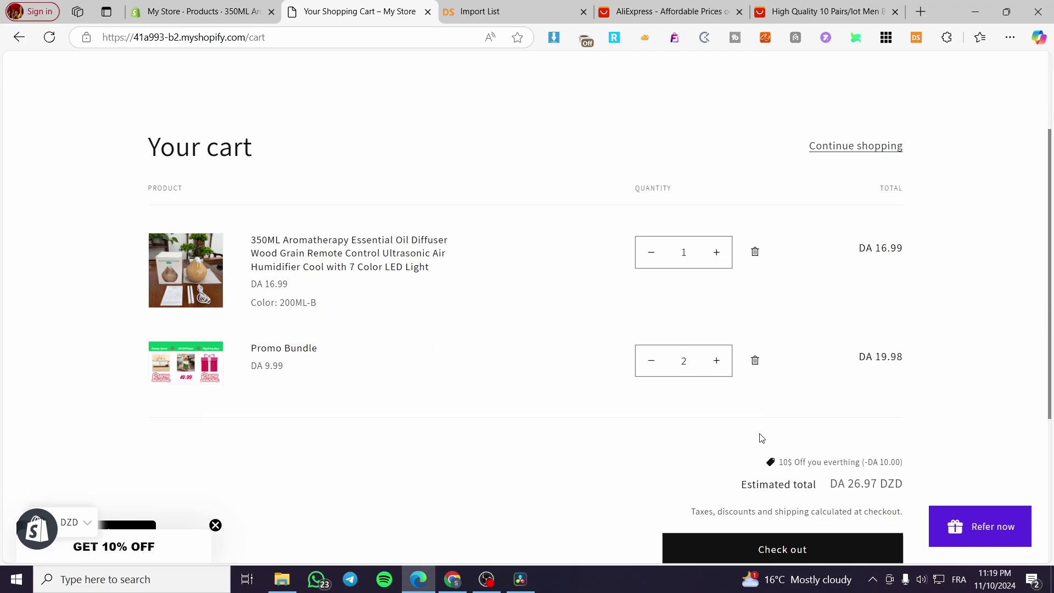
pyautogui.click(755, 360)
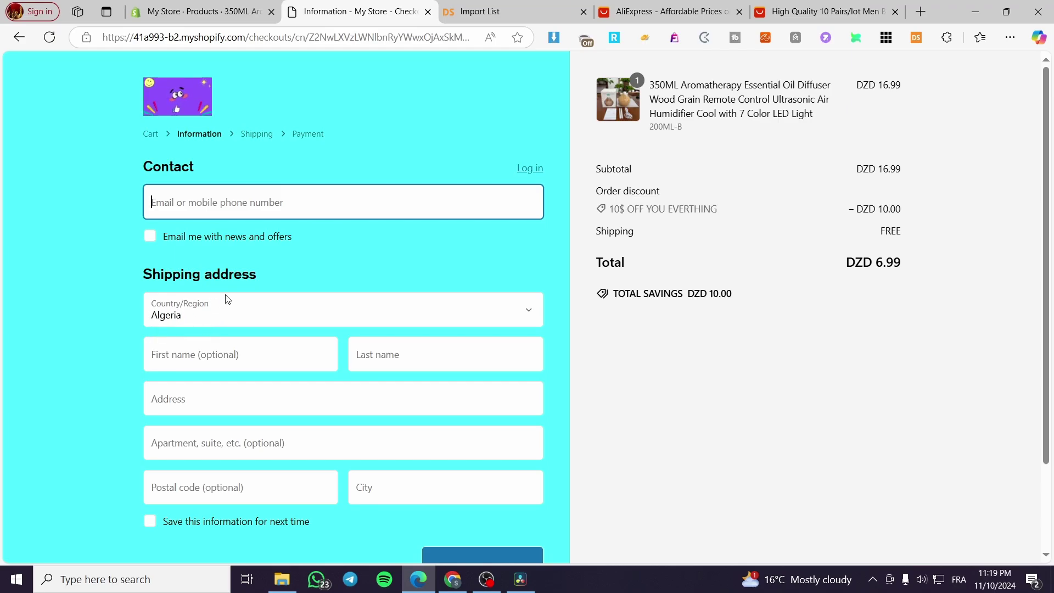
# - Keep Algeria as the country and autofill contact and name from saved details
pyautogui.click(214, 316)
pyautogui.click(85, 303)
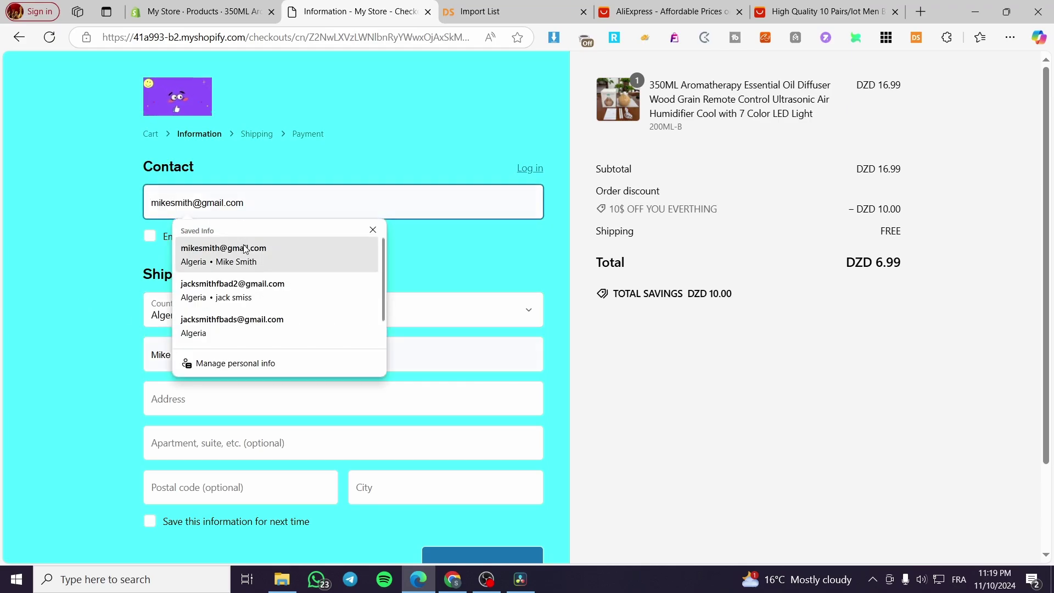
pyautogui.click(182, 250)
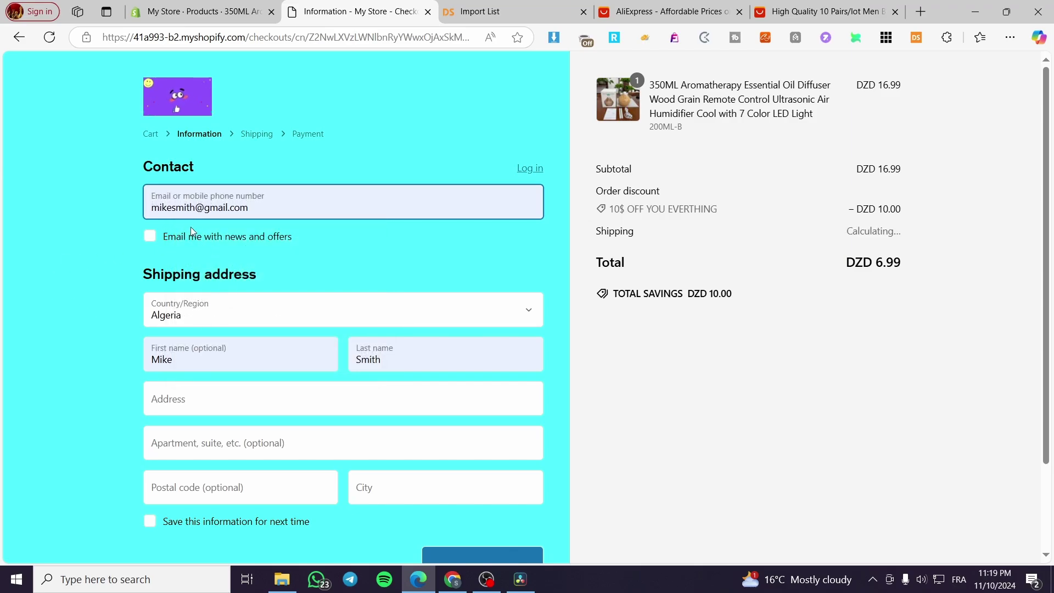
pyautogui.click(406, 499)
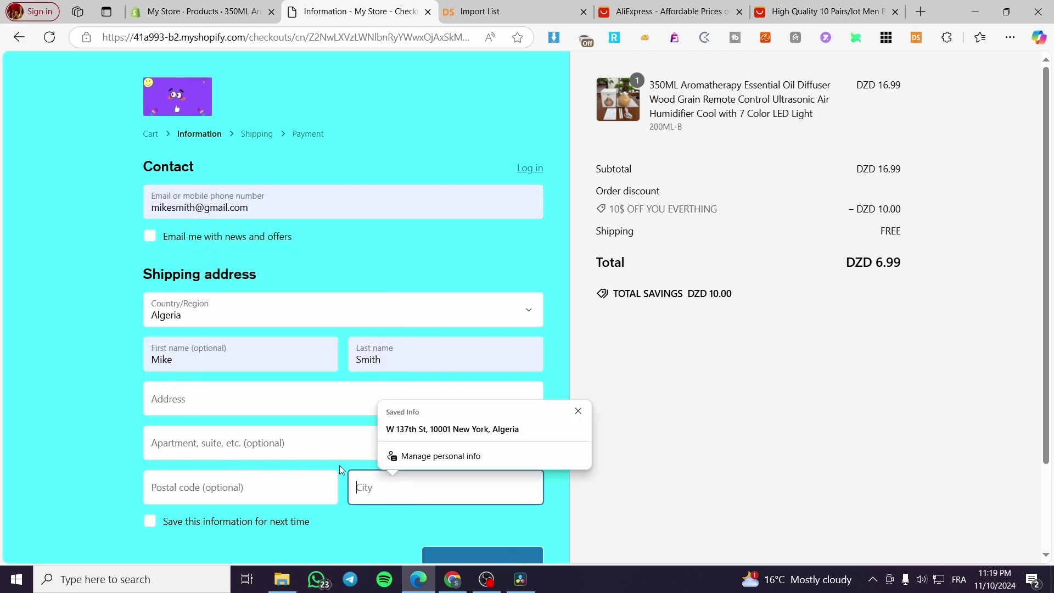
pyautogui.click(186, 431)
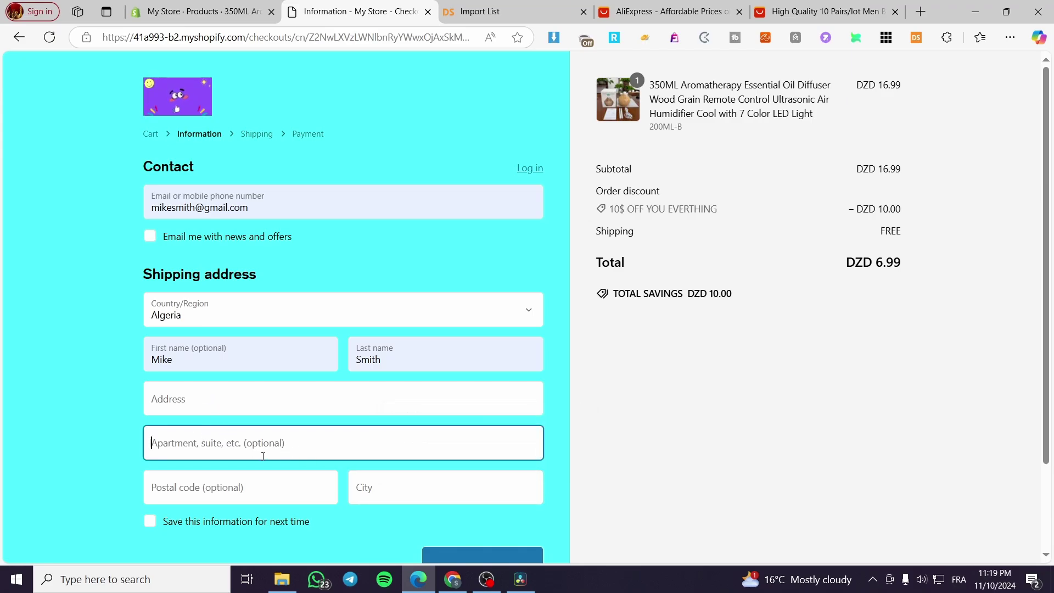
pyautogui.click(443, 488)
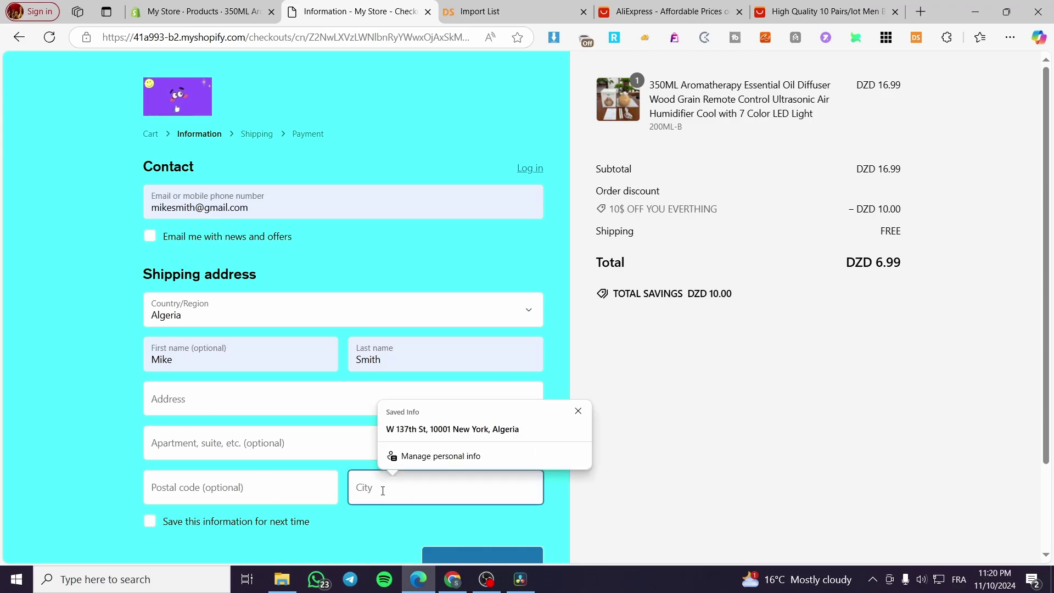
# - Enter Oran as the city and address, then continue to shipping
pyautogui.write('A')
pyautogui.press('BackSpace')
pyautogui.write('Oran')
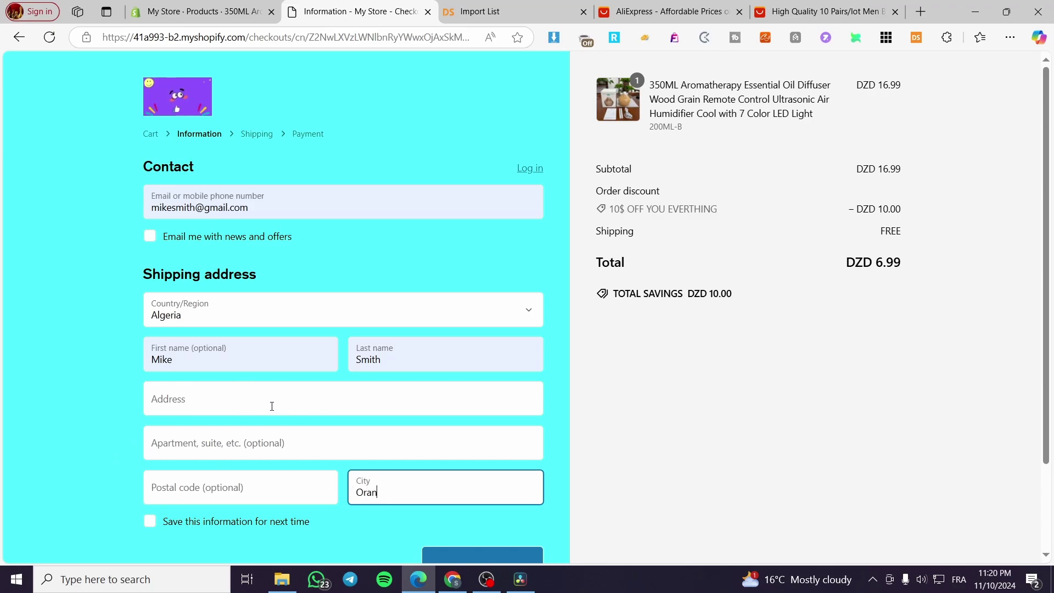
pyautogui.moveTo(386, 490); pyautogui.dragTo(292, 476)
pyautogui.hotkey('ctrl', 'c')
pyautogui.click(284, 391)
pyautogui.hotkey('ctrl', 'v')
pyautogui.click(314, 281)
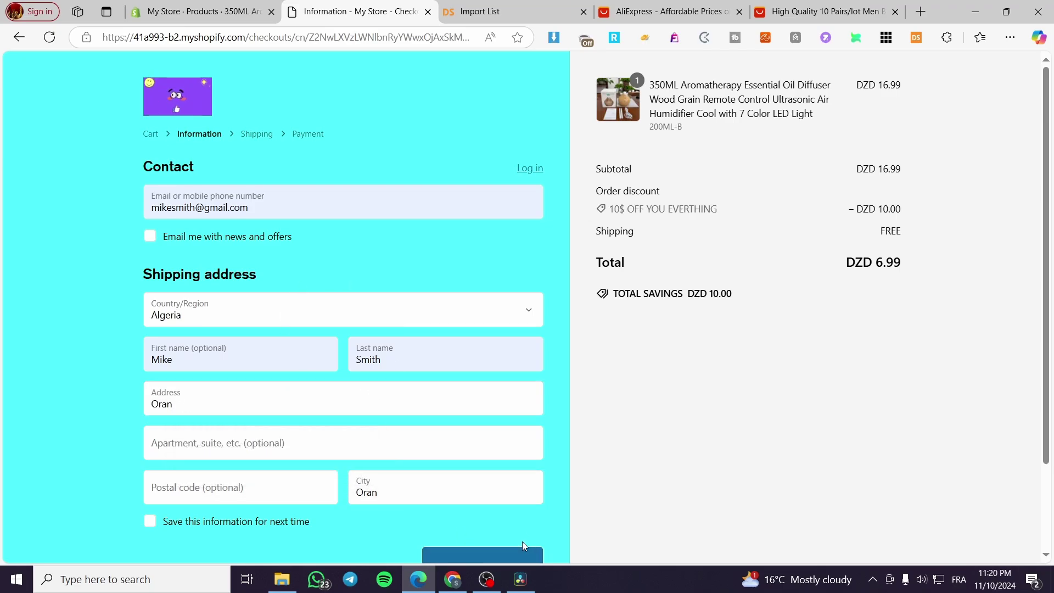
pyautogui.scroll(-2, 522, 542)
pyautogui.click(493, 468)
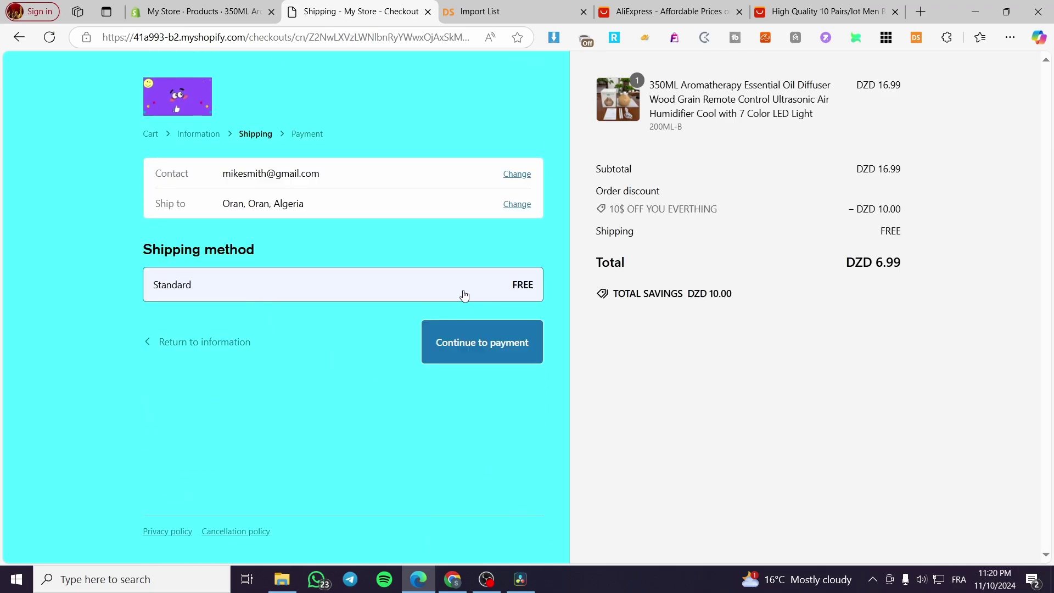
# - Continue to the payment step and decline adding a tip
pyautogui.click(509, 344)
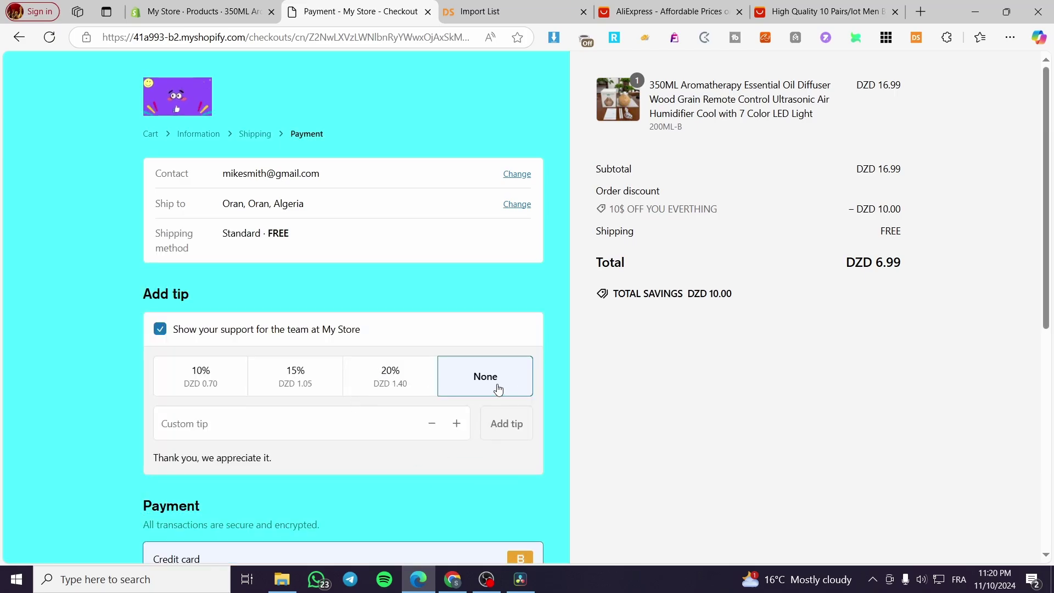
pyautogui.click(220, 332)
pyautogui.click(219, 333)
pyautogui.click(325, 334)
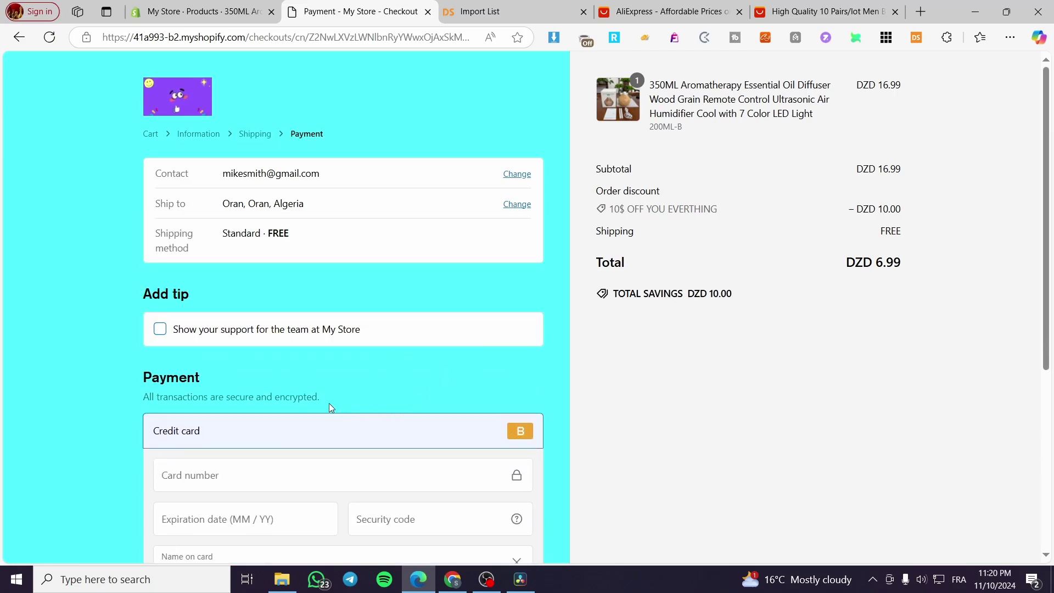
pyautogui.scroll(-3, 384, 275)
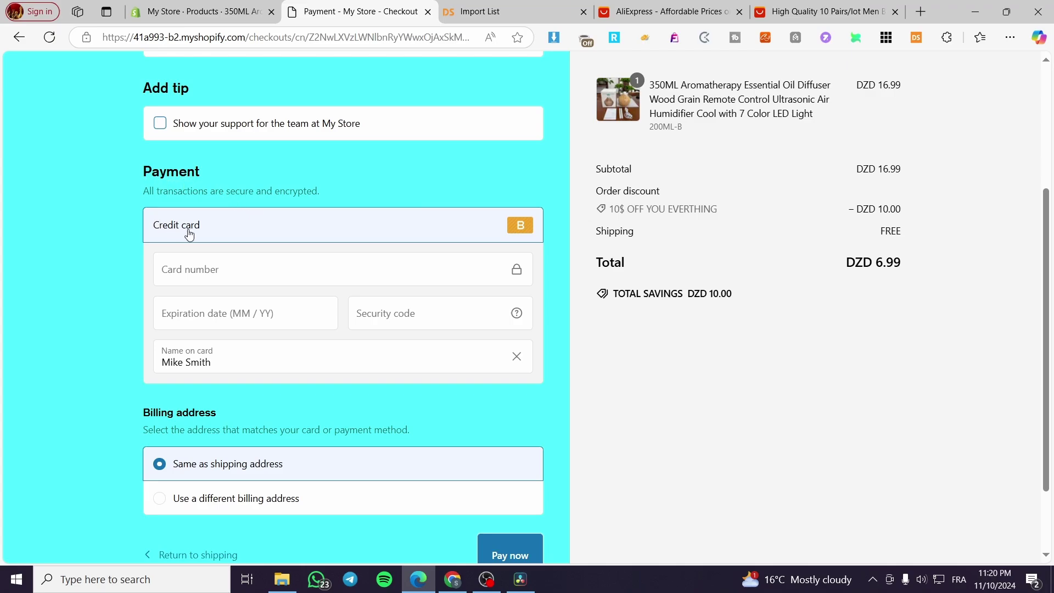
# - Fill in the test card number, expiry and security code 123, and submit payment
pyautogui.click(215, 275)
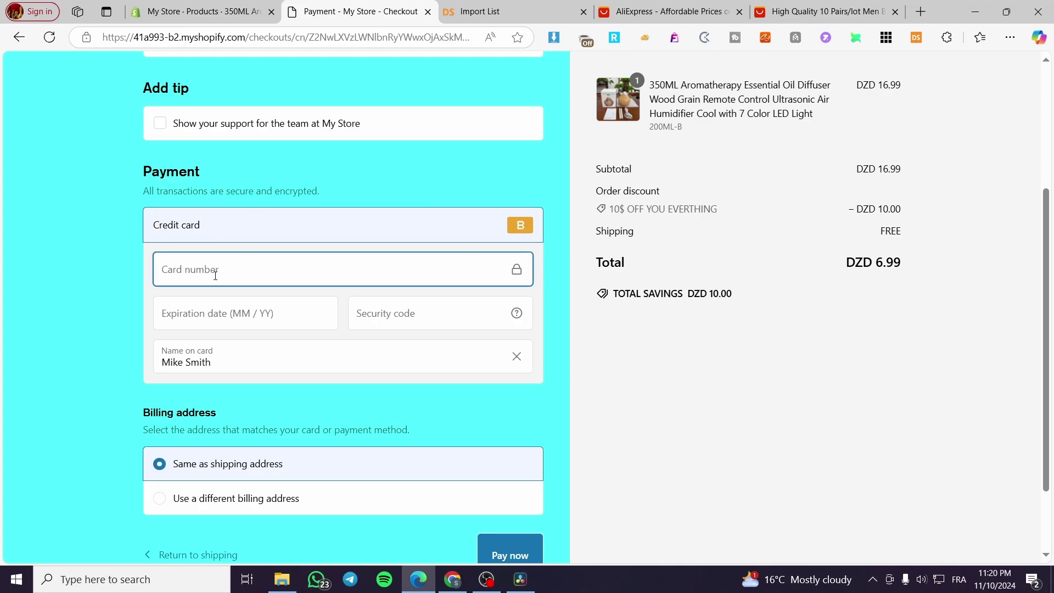
pyautogui.write('1')
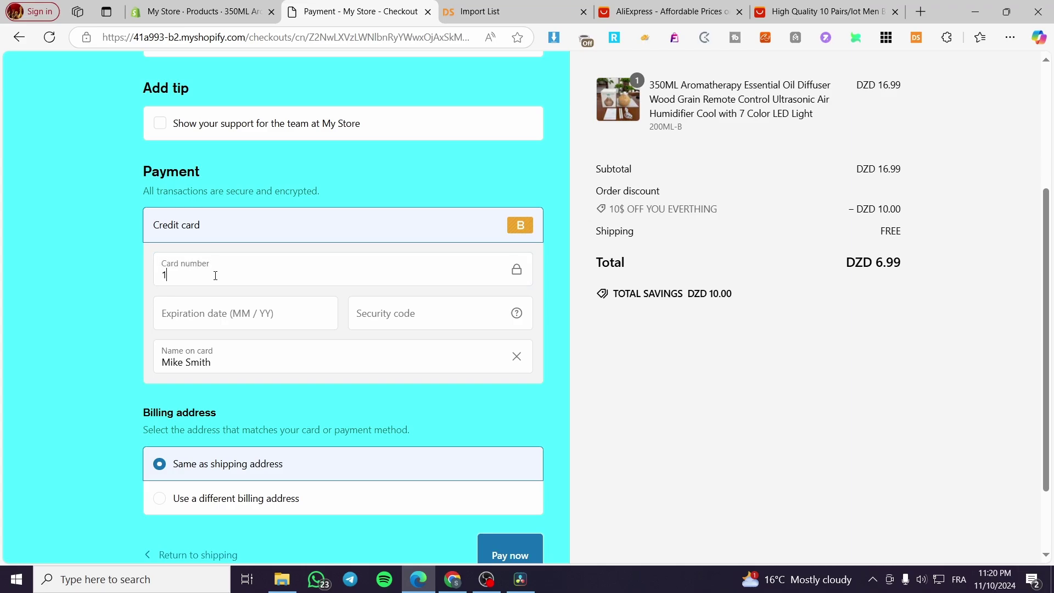
pyautogui.click(200, 313)
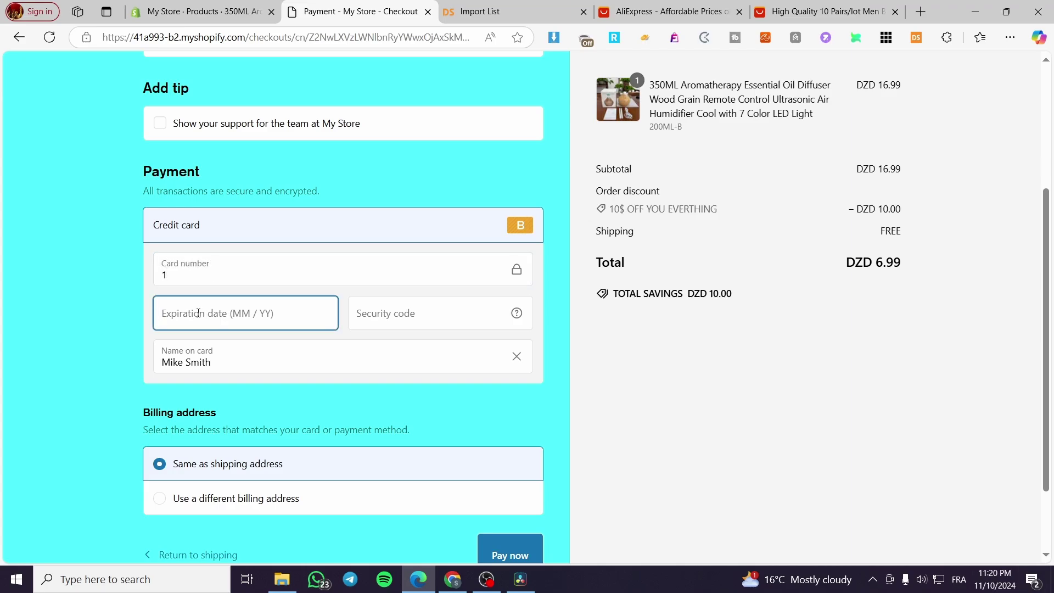
pyautogui.write('12 / 2026')
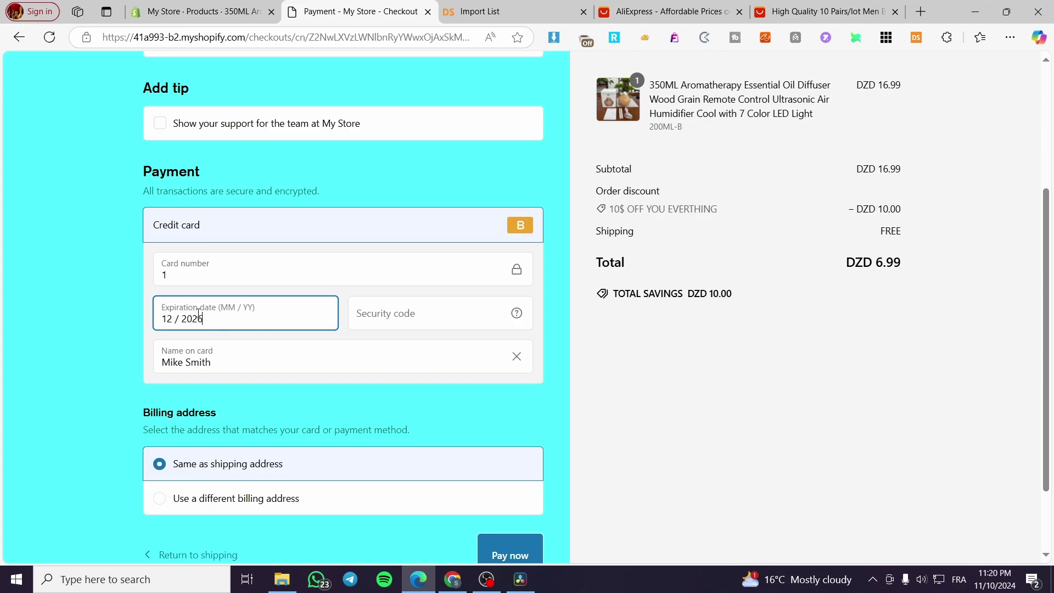
pyautogui.click(435, 314)
pyautogui.write('1234')
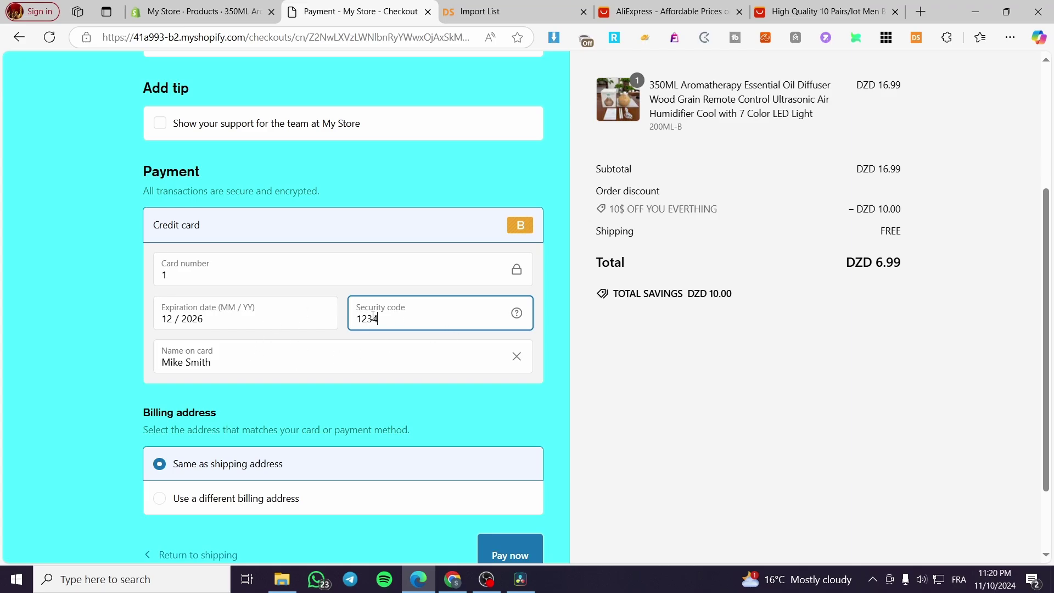
pyautogui.scroll(-2, 543, 431)
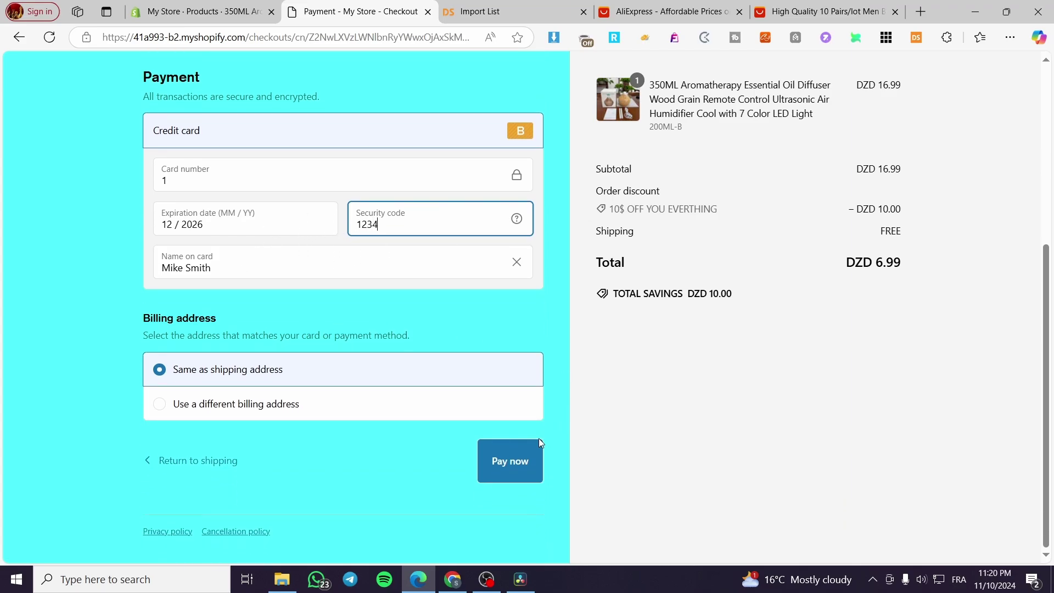
pyautogui.click(525, 464)
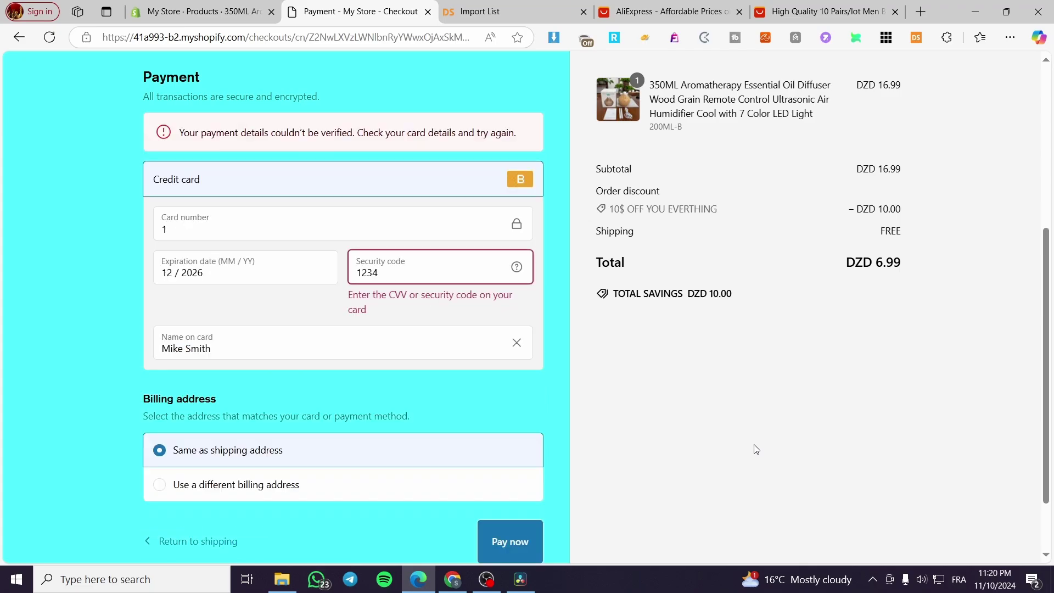
pyautogui.press('BackSpace')
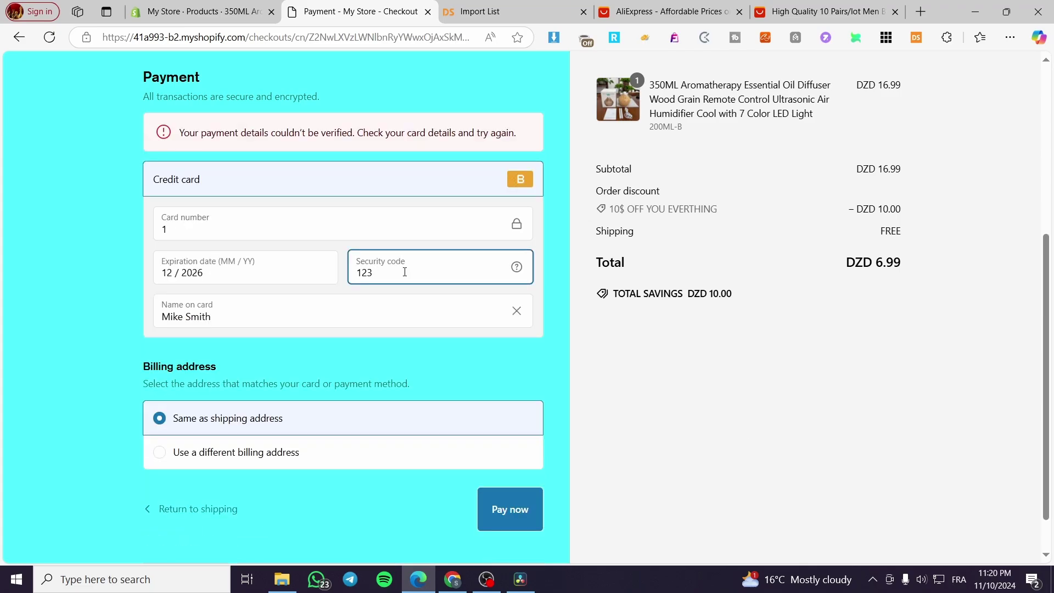
pyautogui.click(527, 511)
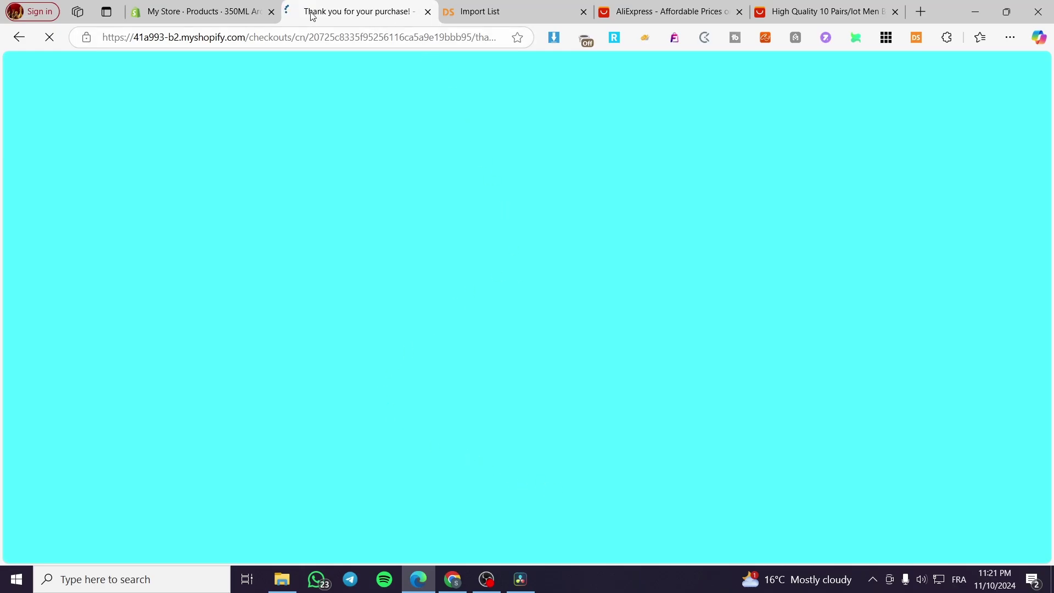
# - Open order #1001 in Shopify admin and send its fulfillment request to dsers-fulfillment-service
pyautogui.click(198, 11)
pyautogui.click(65, 127)
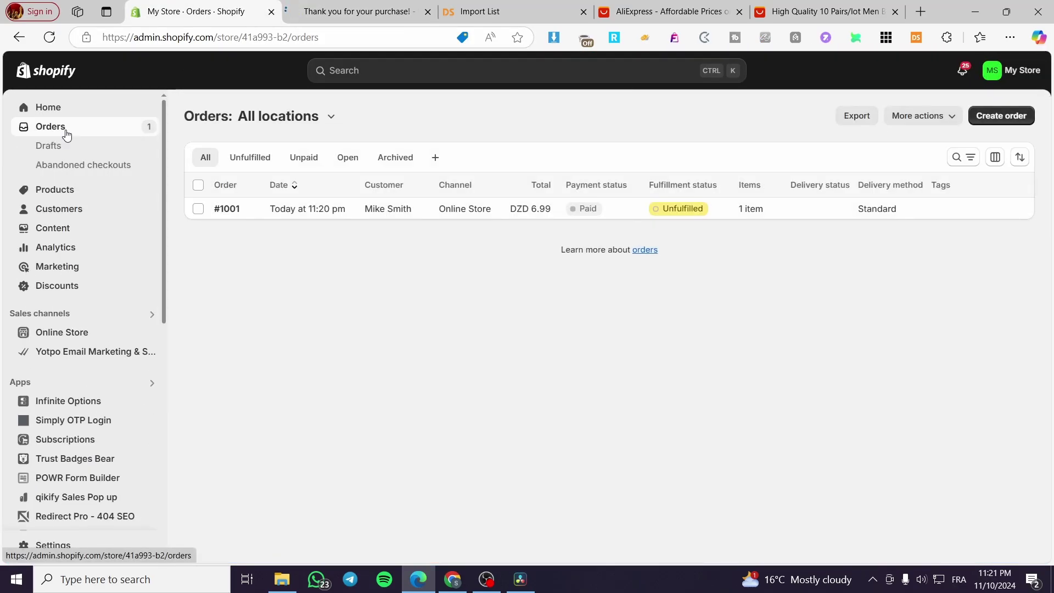
pyautogui.click(681, 210)
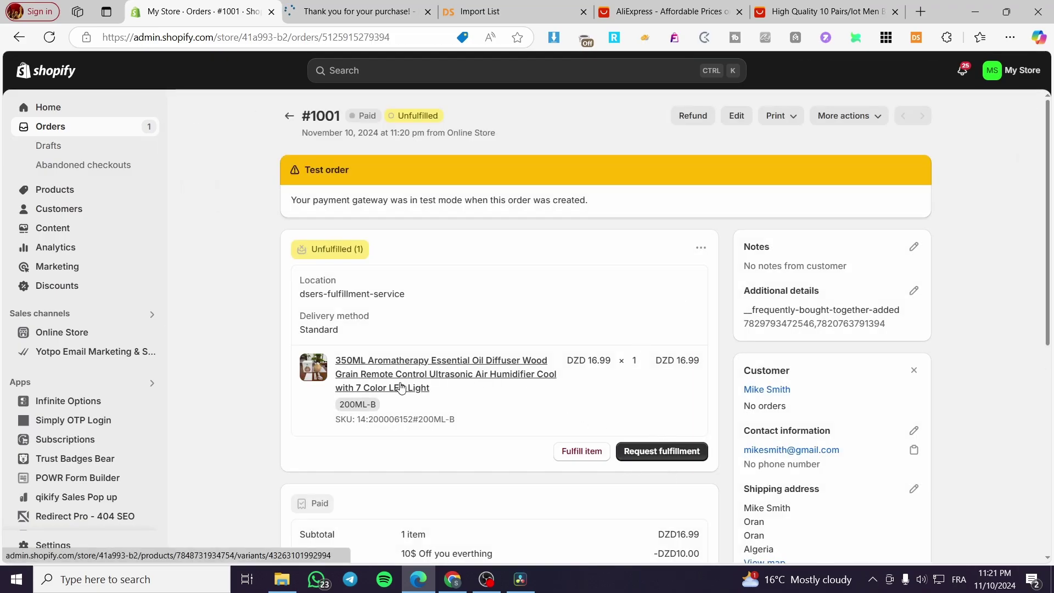
pyautogui.click(678, 455)
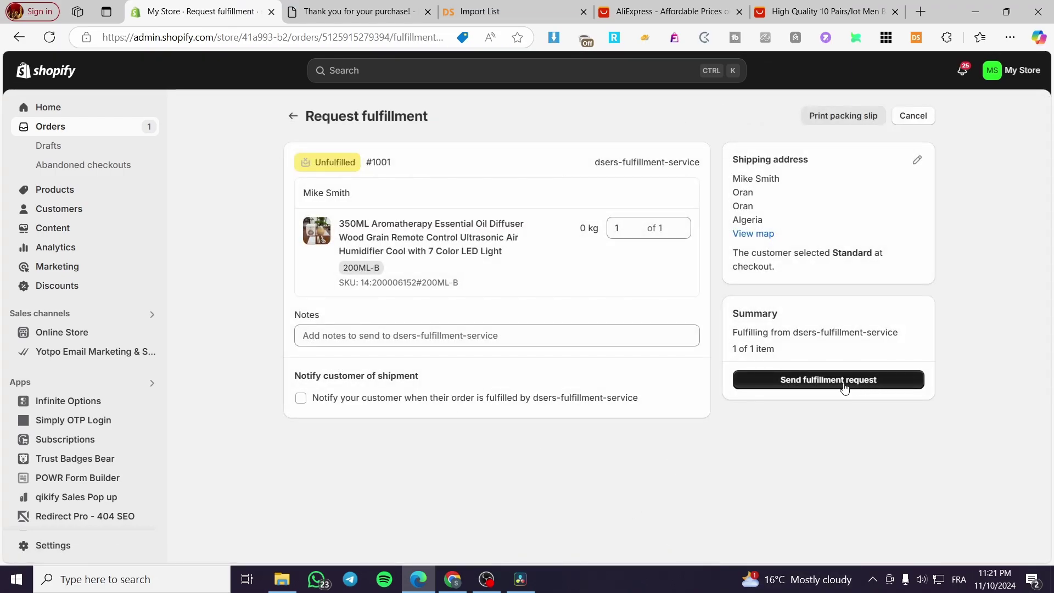
pyautogui.moveTo(734, 338); pyautogui.dragTo(906, 342)
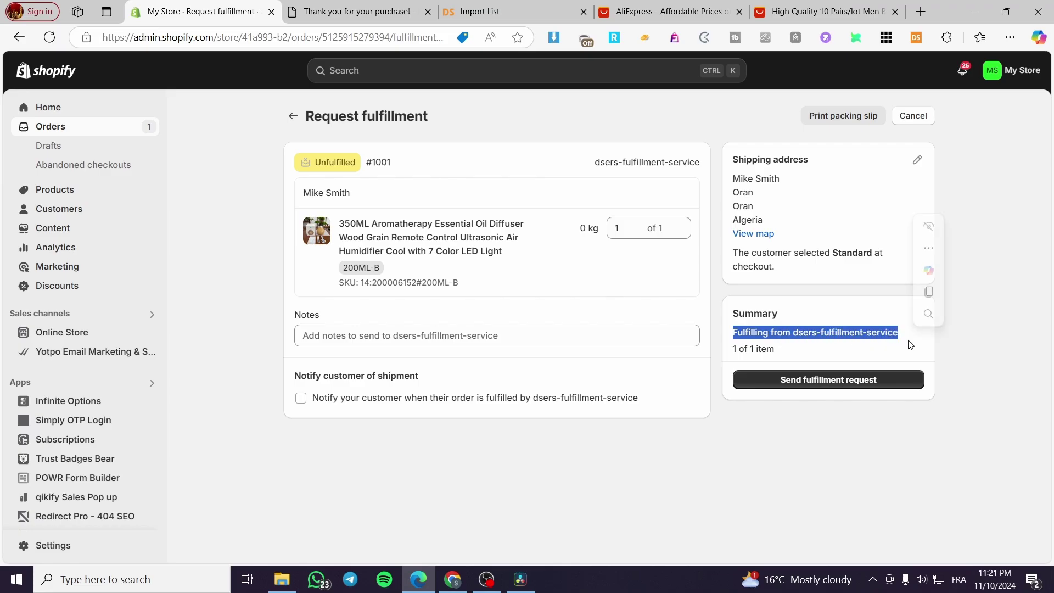
pyautogui.click(830, 384)
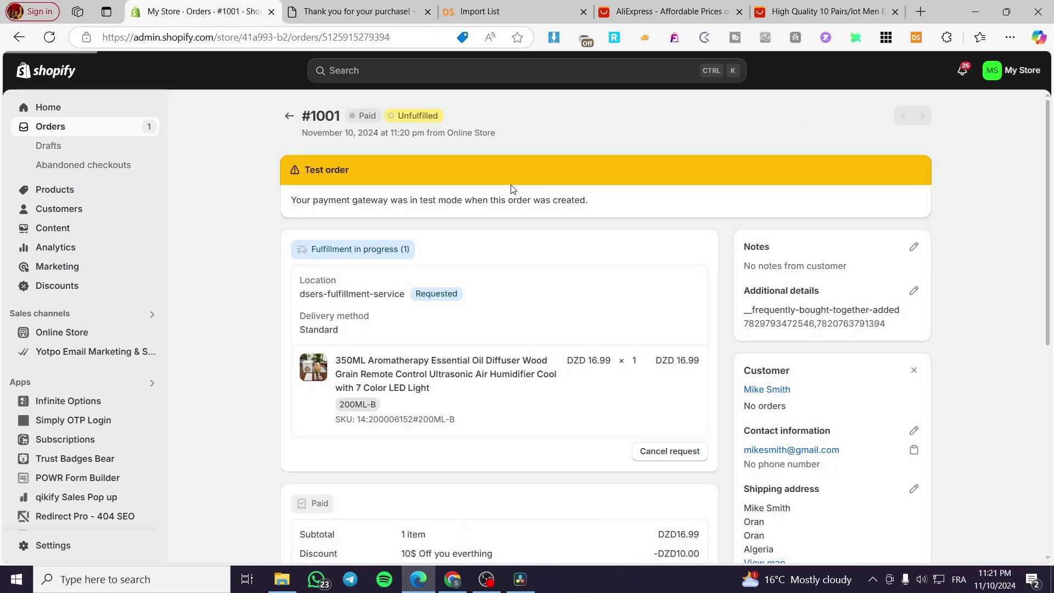
# - Reload DSers, open AliExpress open orders, and tick order 1001 totalling $13.04
pyautogui.click(480, 11)
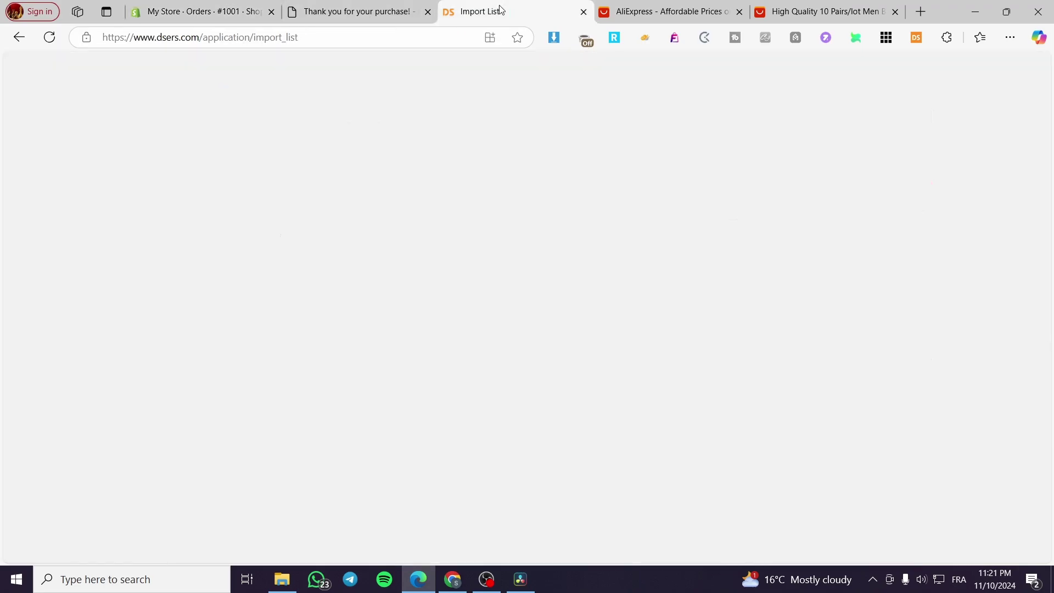
pyautogui.click(19, 37)
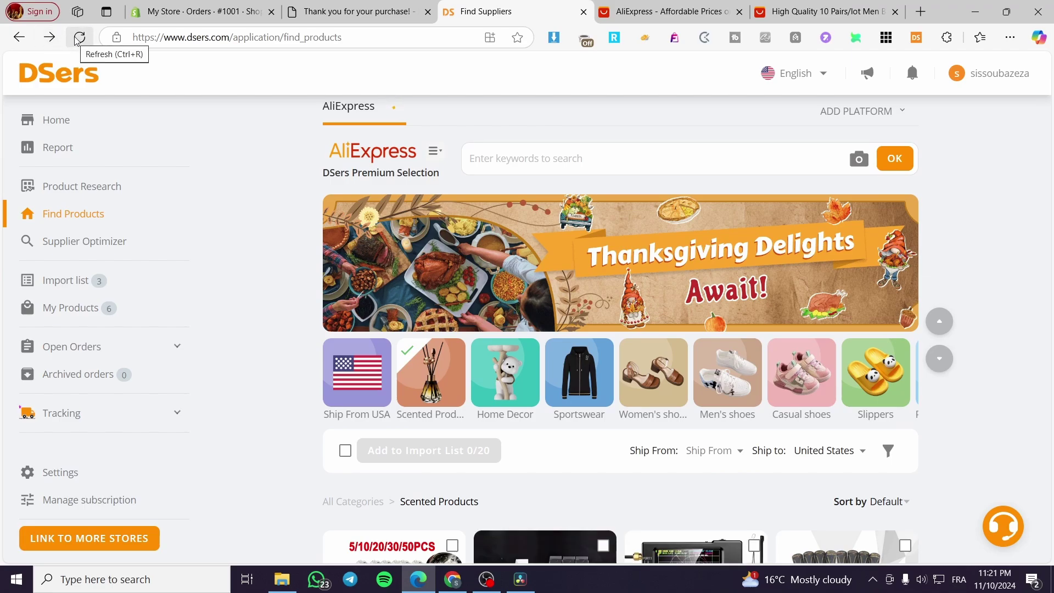
pyautogui.click(81, 349)
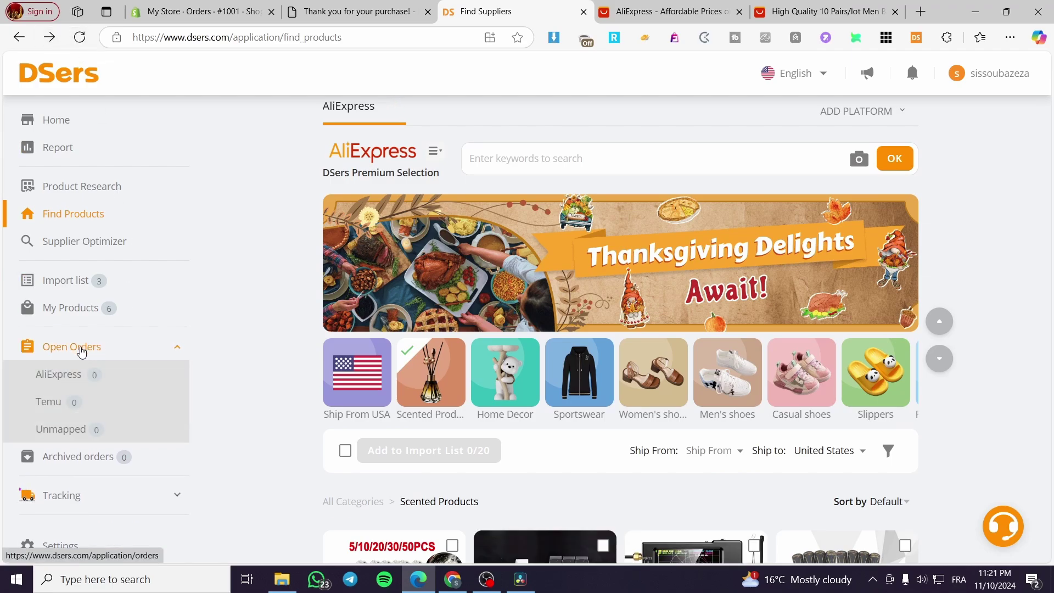
pyautogui.click(80, 37)
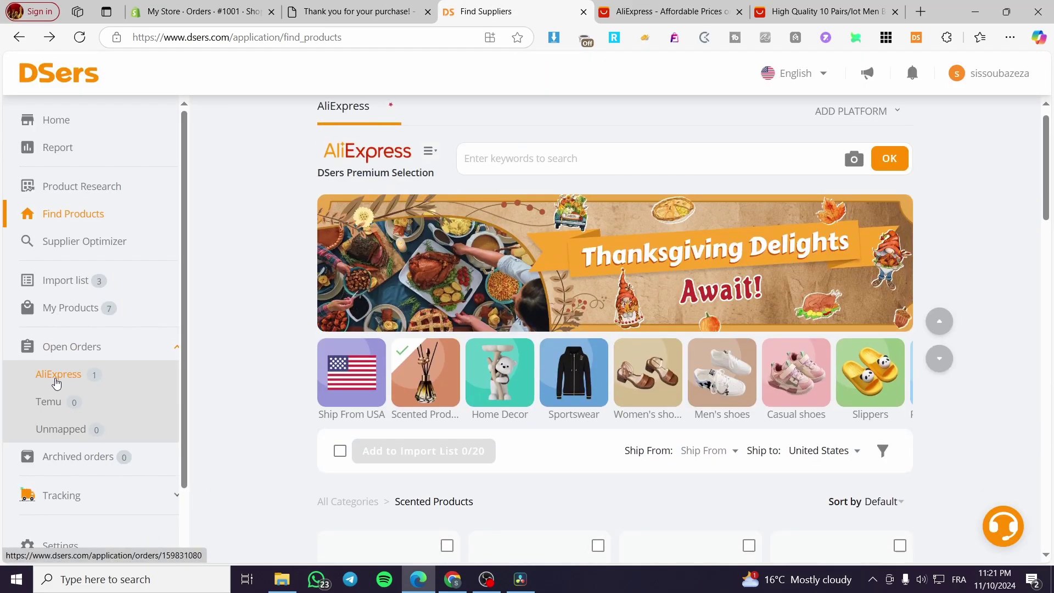
pyautogui.click(65, 382)
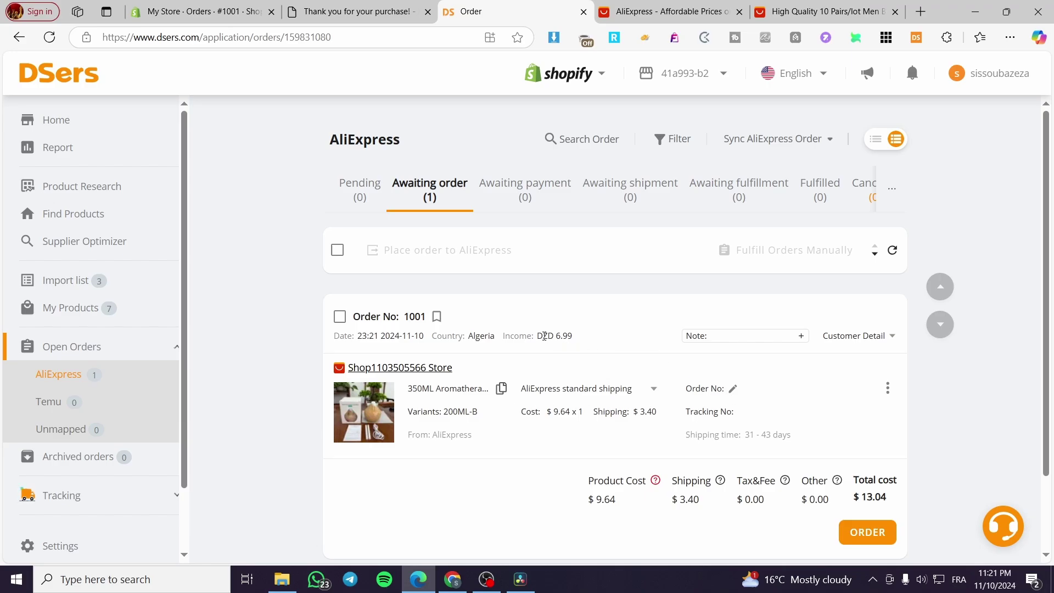
pyautogui.click(340, 317)
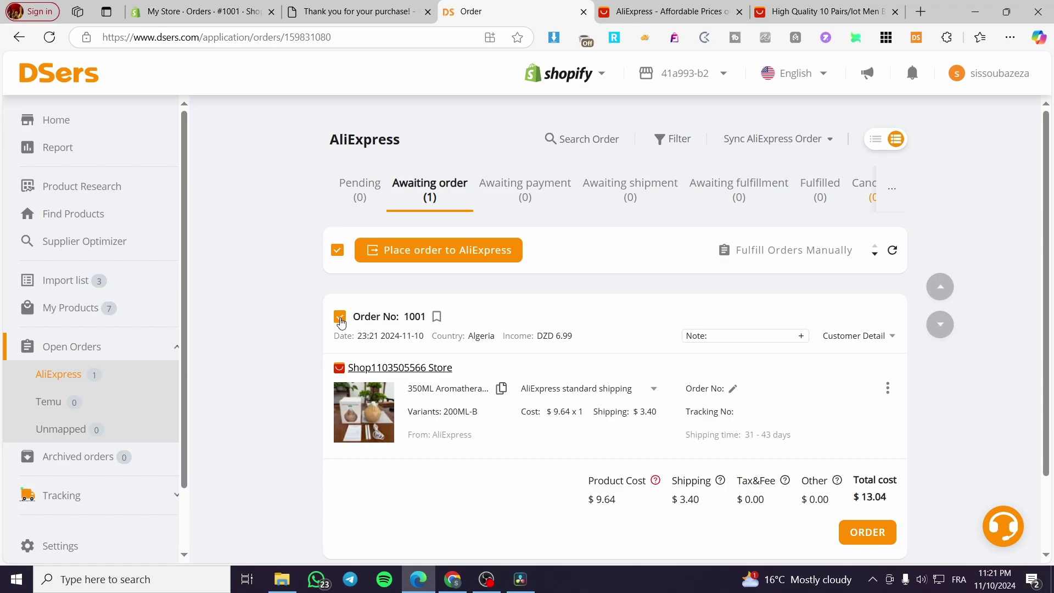
pyautogui.scroll(-2, 866, 286)
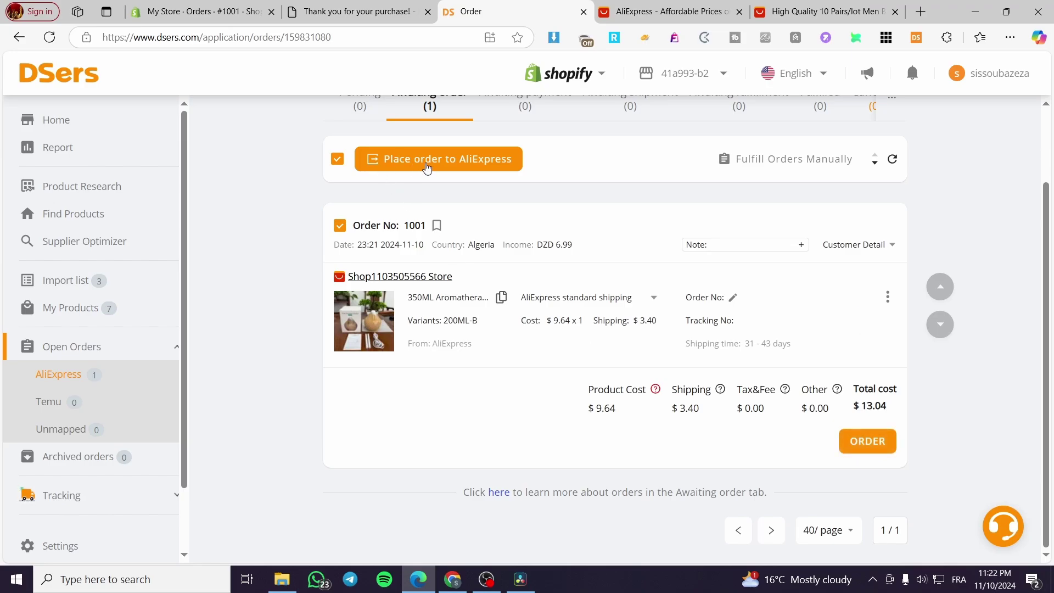
pyautogui.click(818, 168)
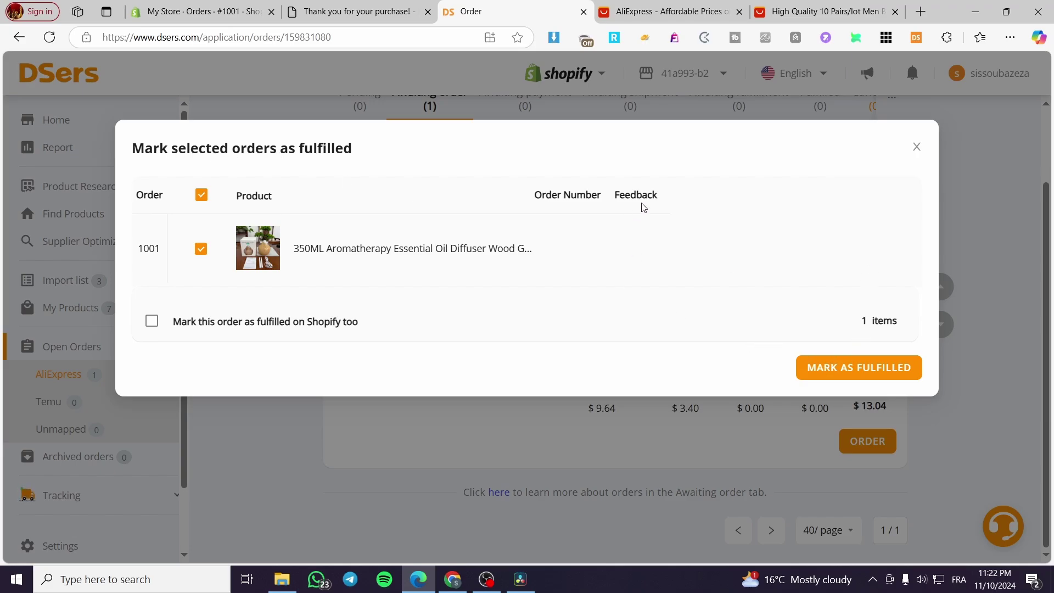
pyautogui.click(917, 148)
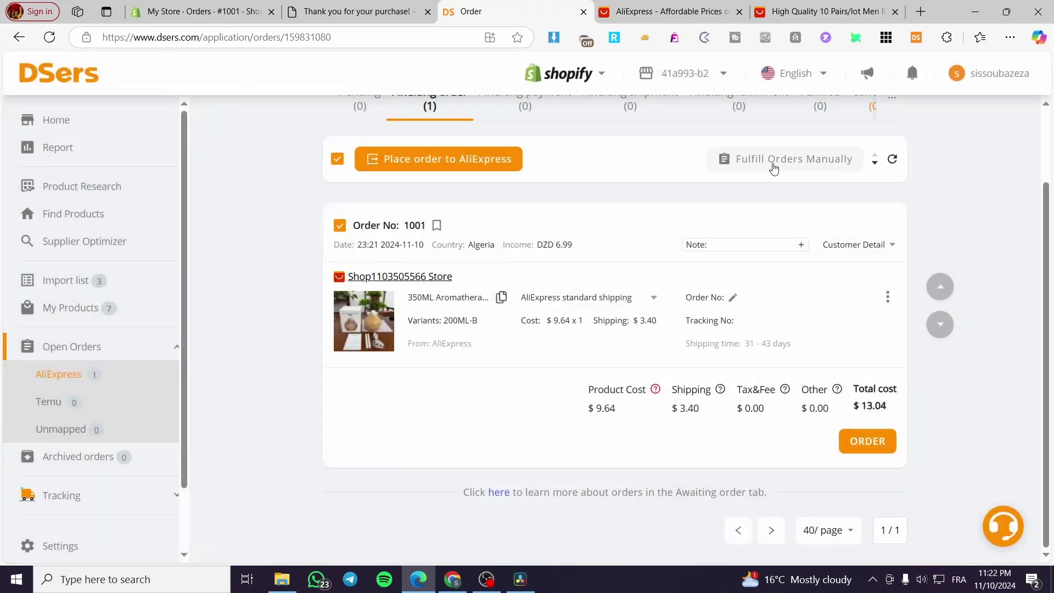
pyautogui.click(757, 161)
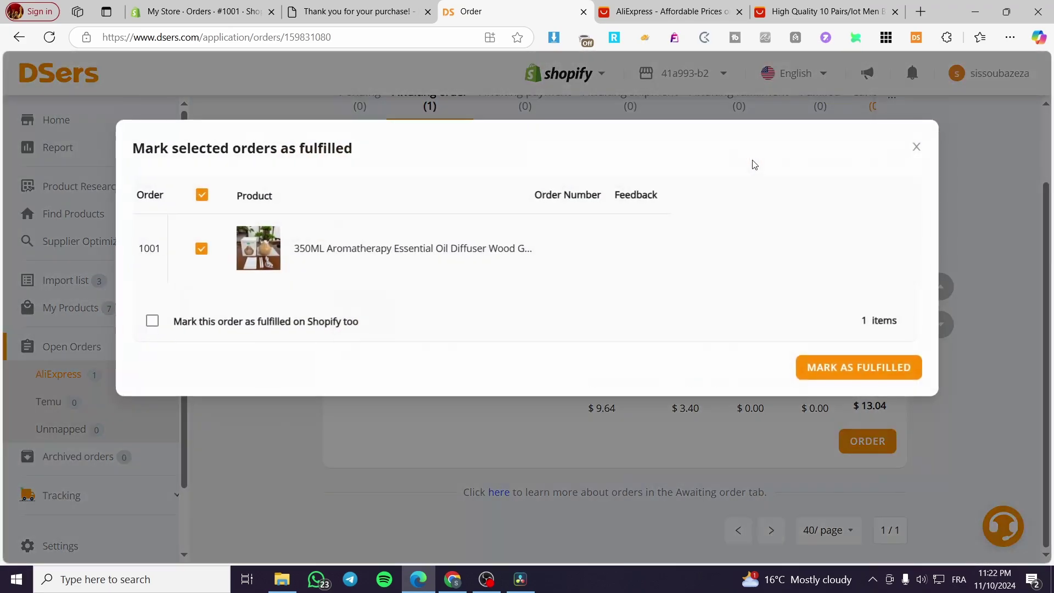
pyautogui.click(917, 147)
pyautogui.click(875, 164)
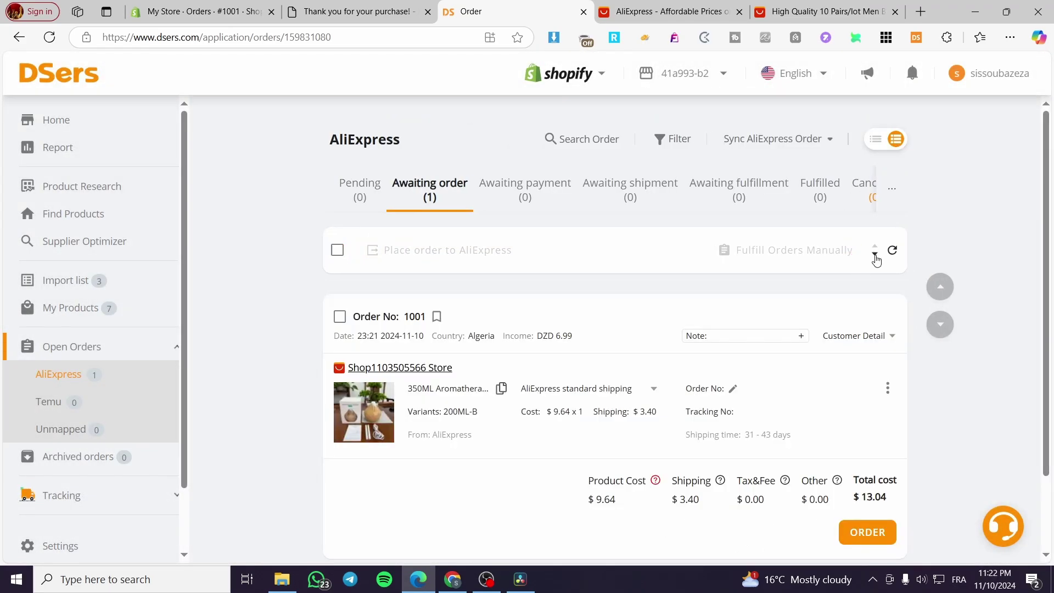
pyautogui.click(876, 256)
pyautogui.click(340, 317)
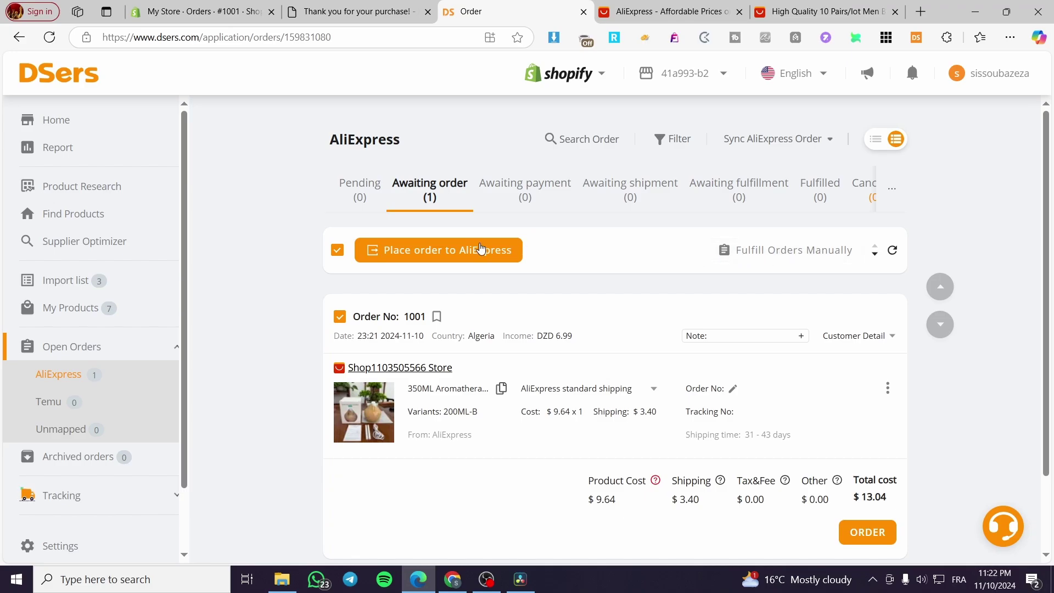
pyautogui.click(401, 253)
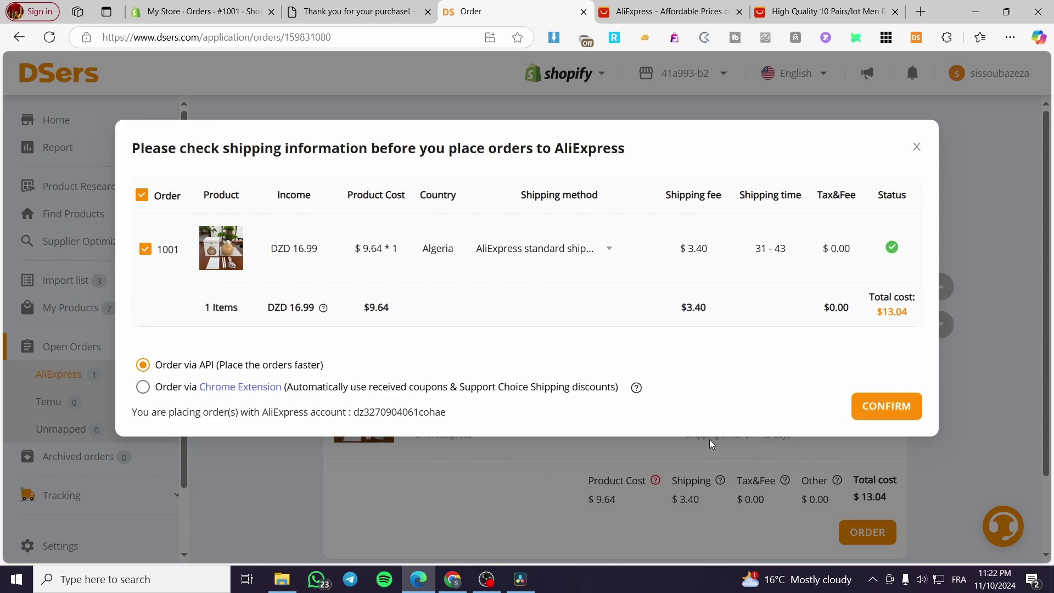
pyautogui.moveTo(447, 414); pyautogui.dragTo(353, 413)
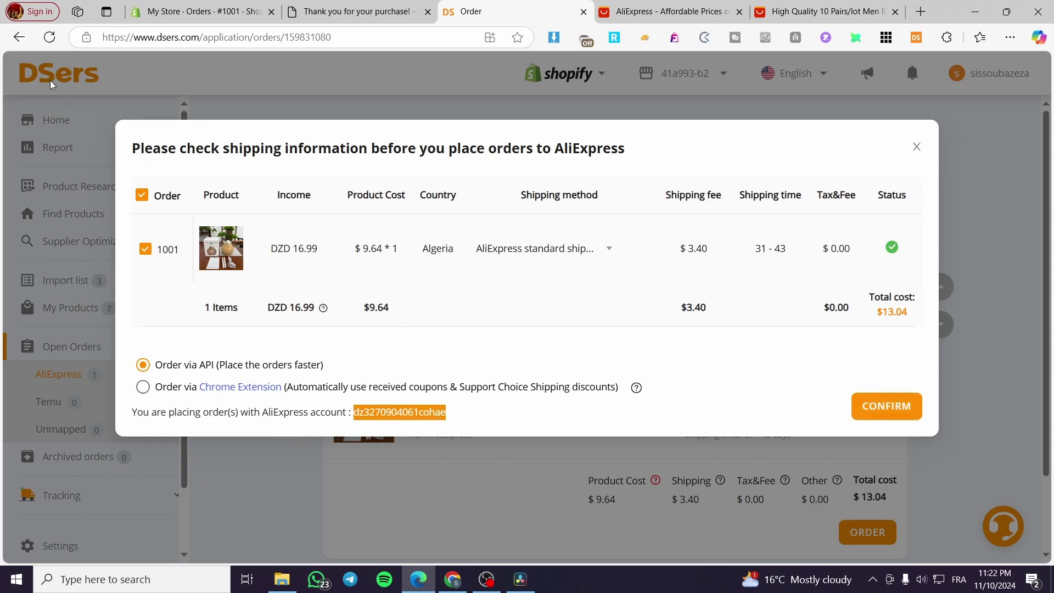
pyautogui.click(916, 149)
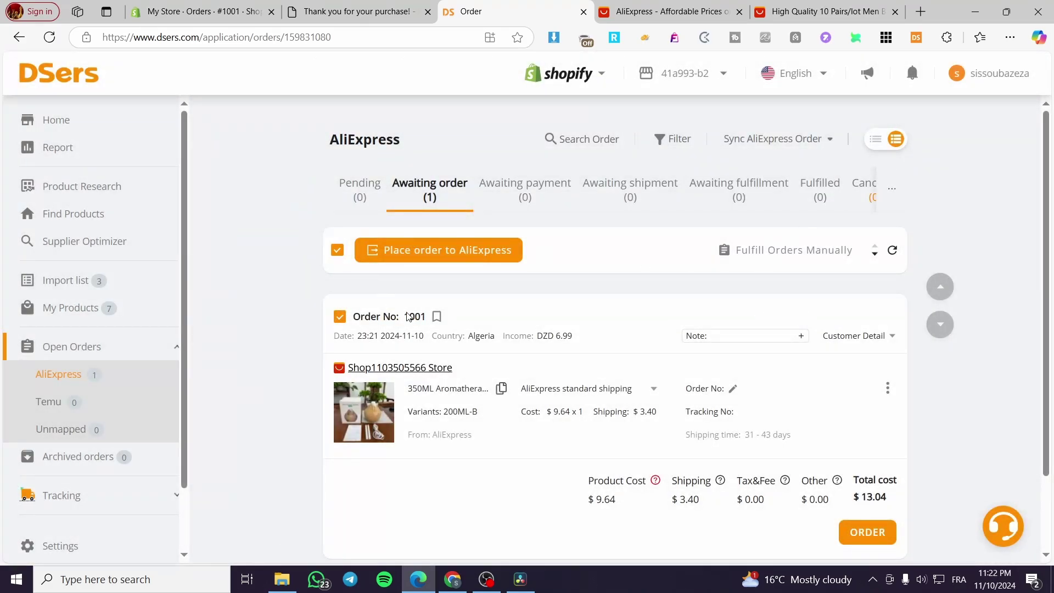
pyautogui.click(526, 196)
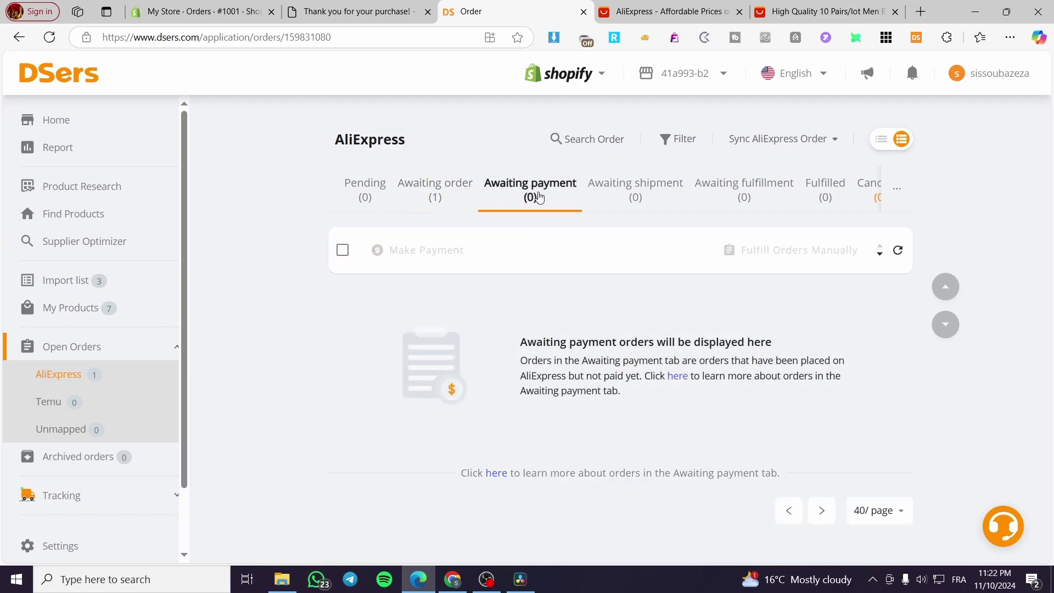
pyautogui.click(638, 195)
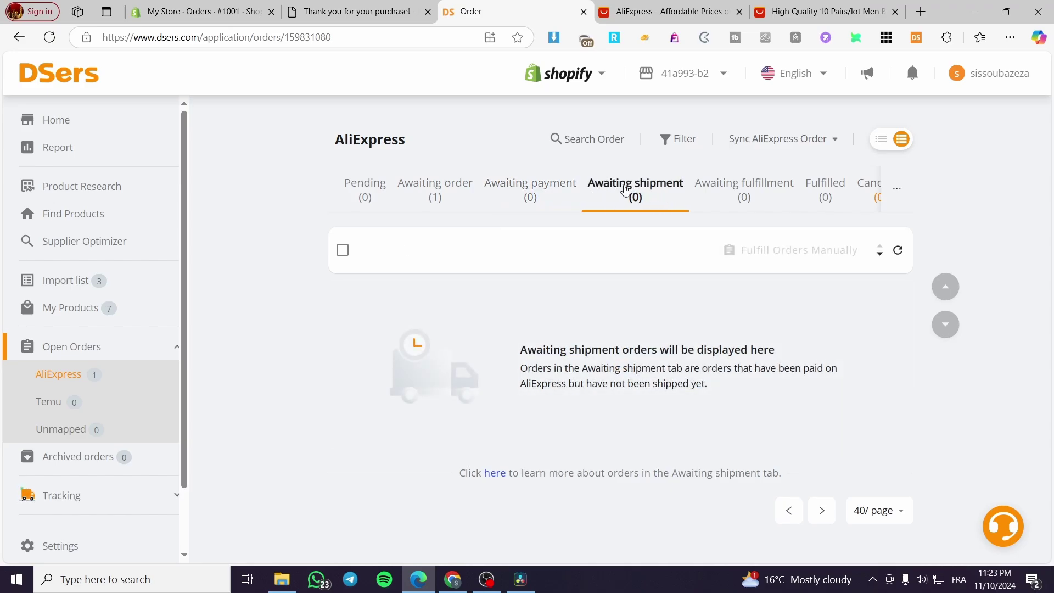
pyautogui.click(745, 191)
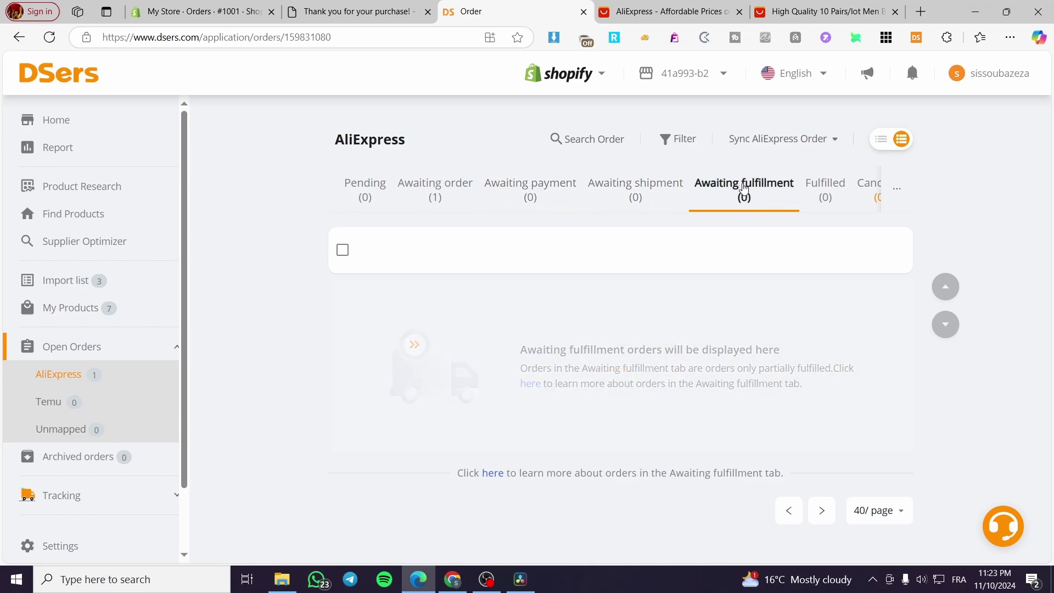
pyautogui.click(824, 190)
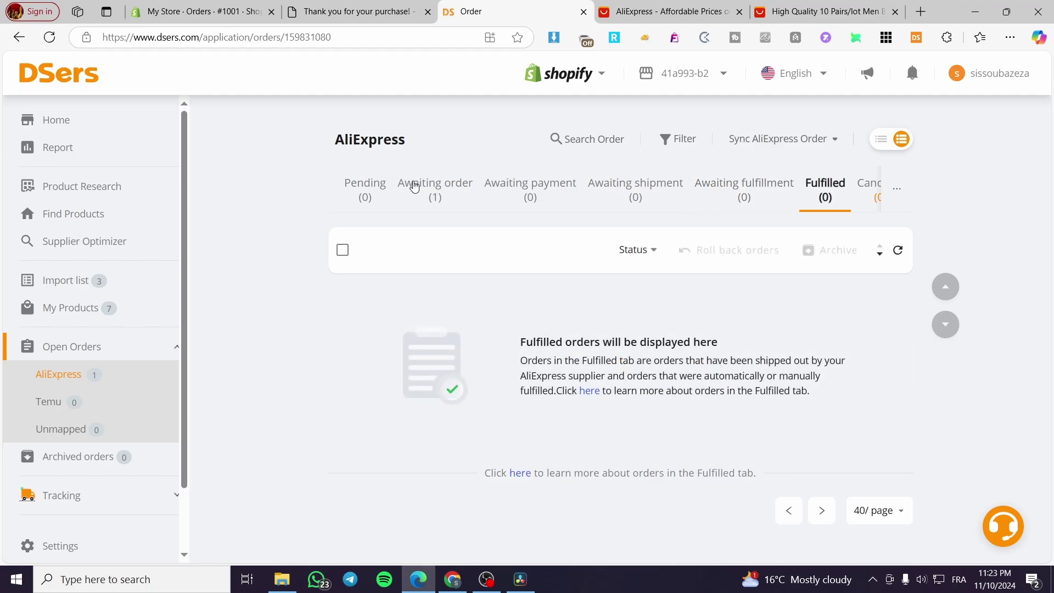
pyautogui.click(737, 188)
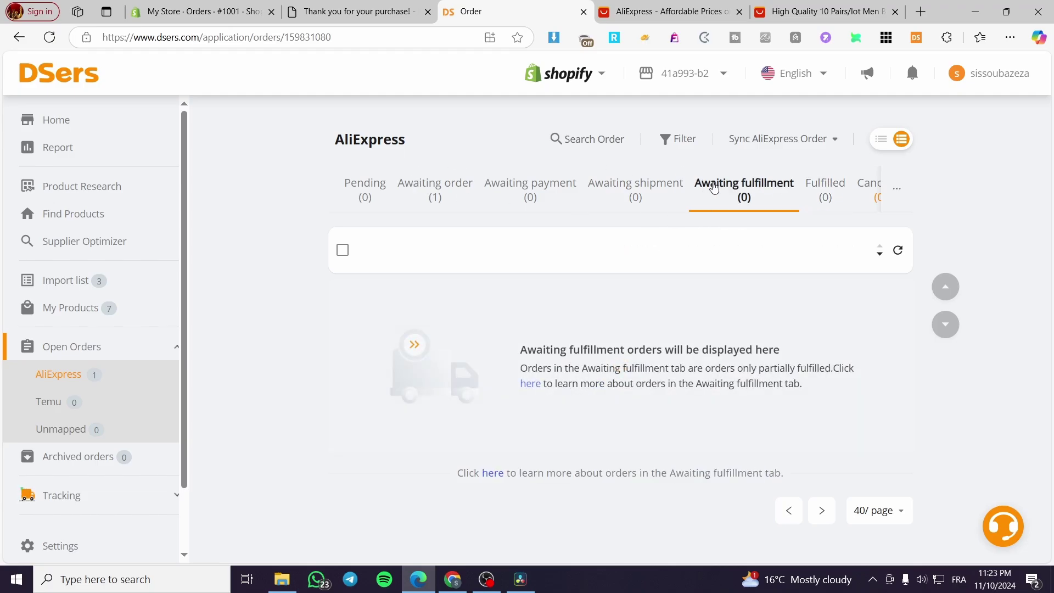
pyautogui.click(378, 190)
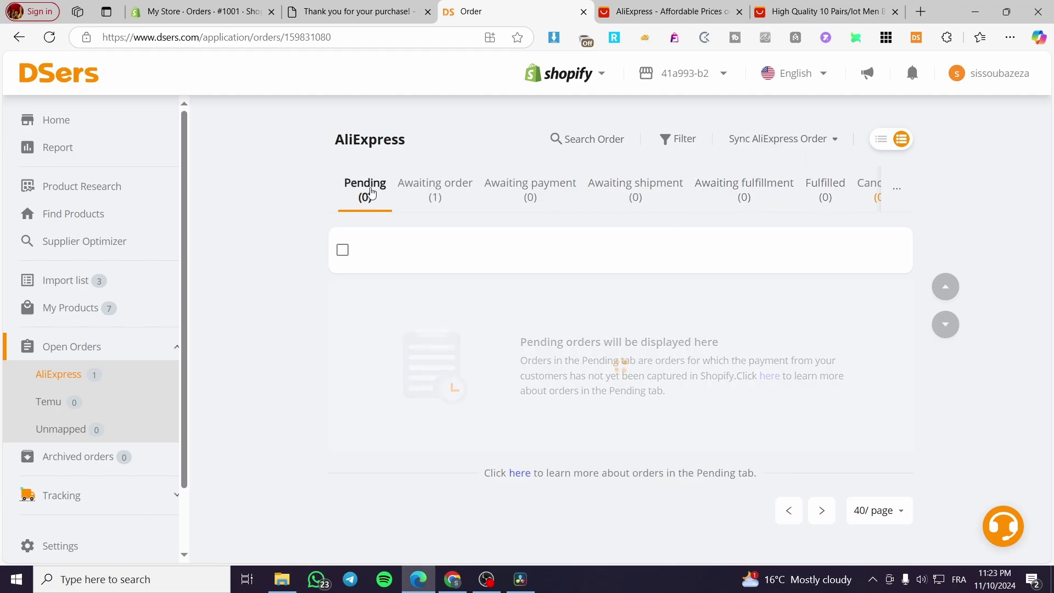
pyautogui.click(421, 195)
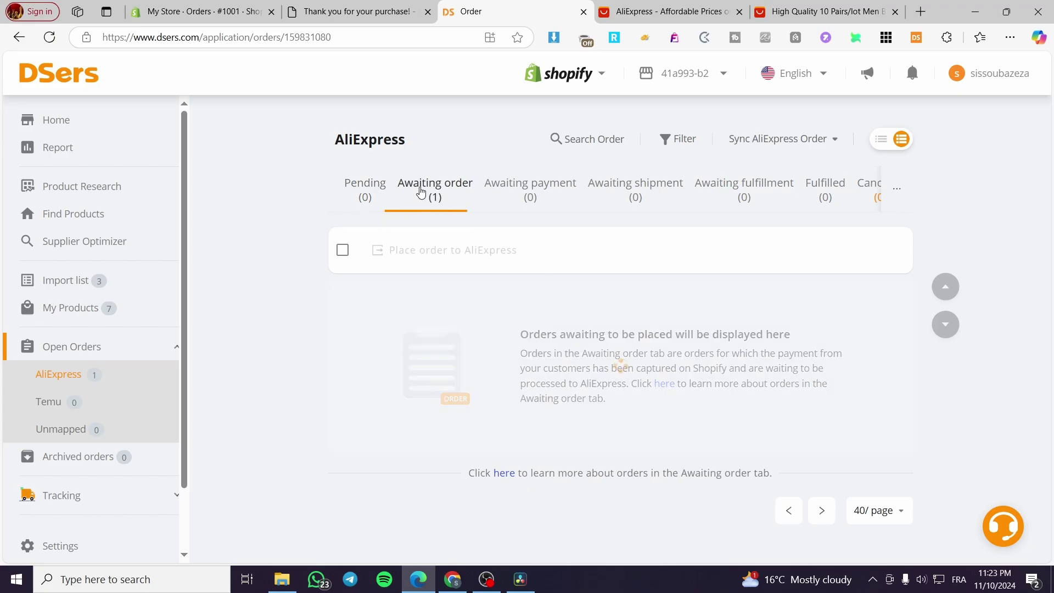
pyautogui.click(339, 317)
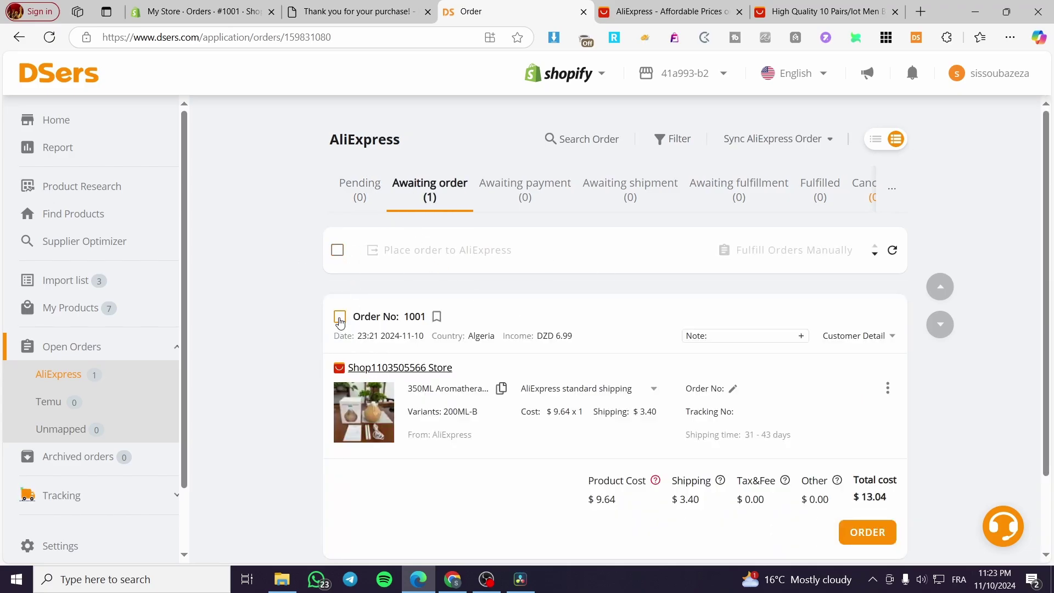